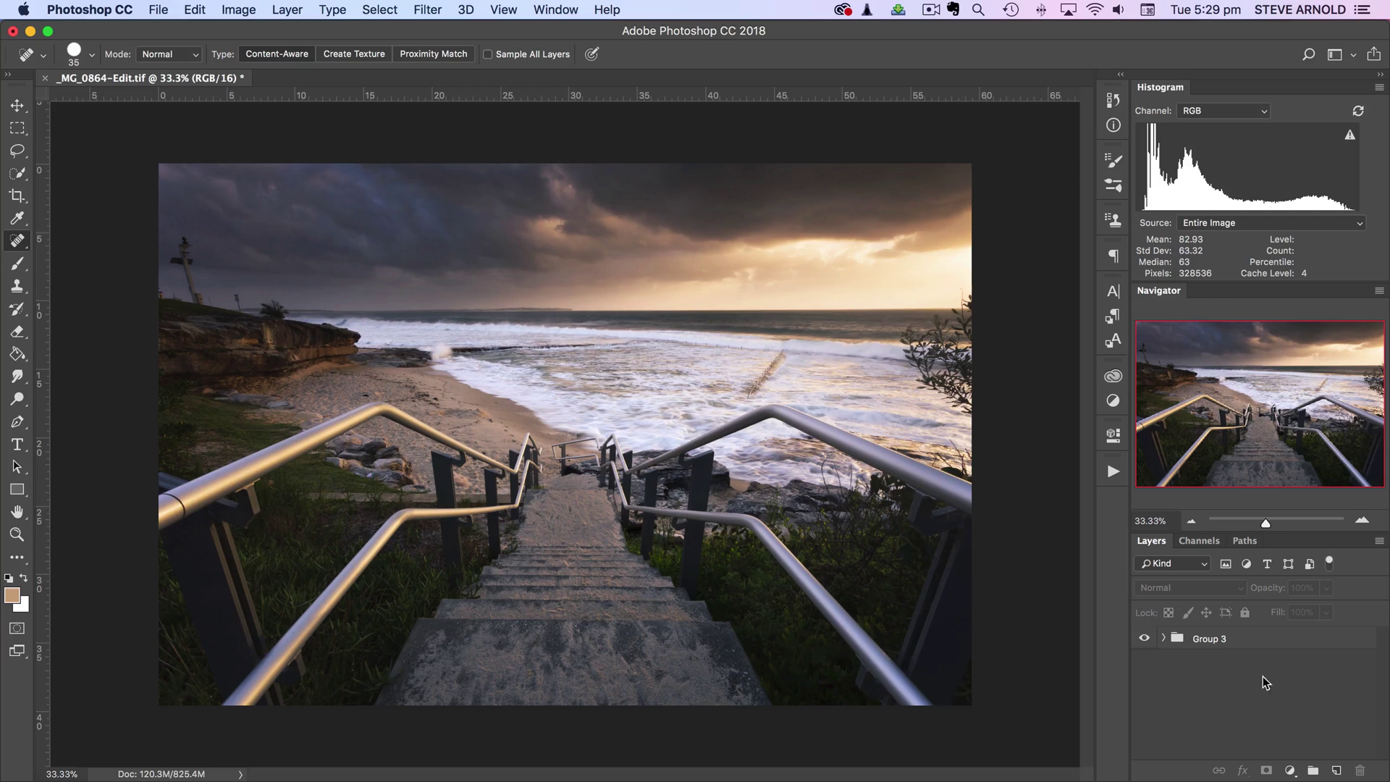
Try a Levels adjustment that brightens highlights and darkens midtones, then delete it
click(1289, 771)
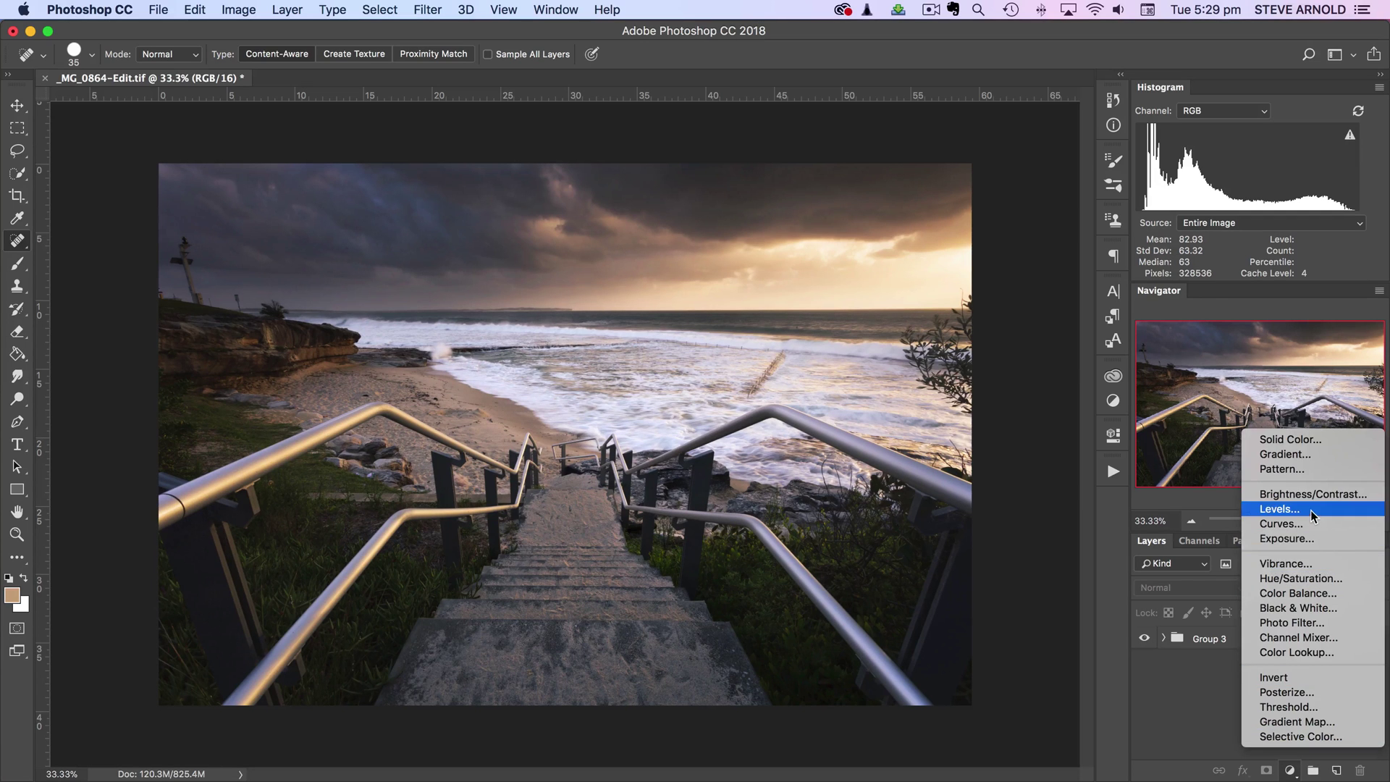
click(1310, 510)
drag(1072, 596, 991, 595)
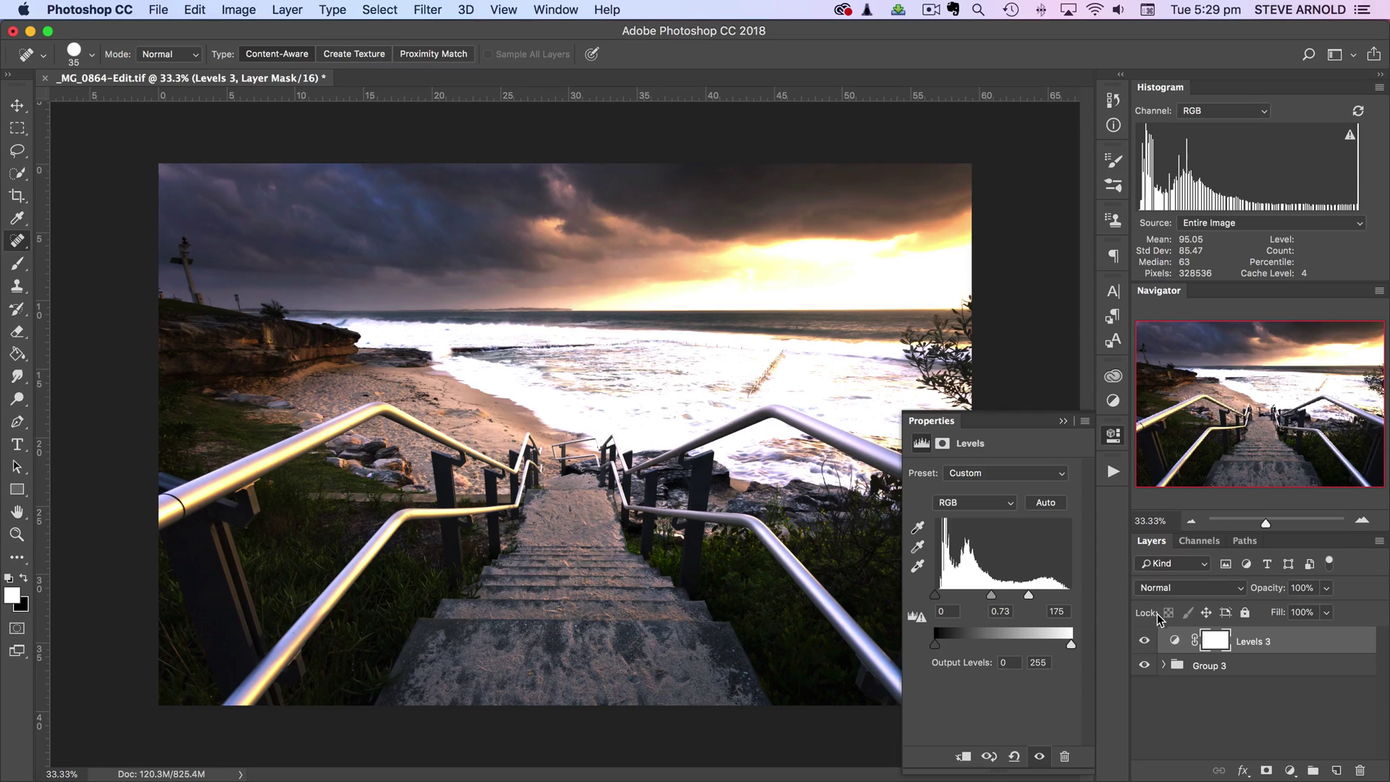
drag(1177, 641, 1360, 770)
Add a Curves adjustment layer and reshape its curve points to mute the image
click(1290, 769)
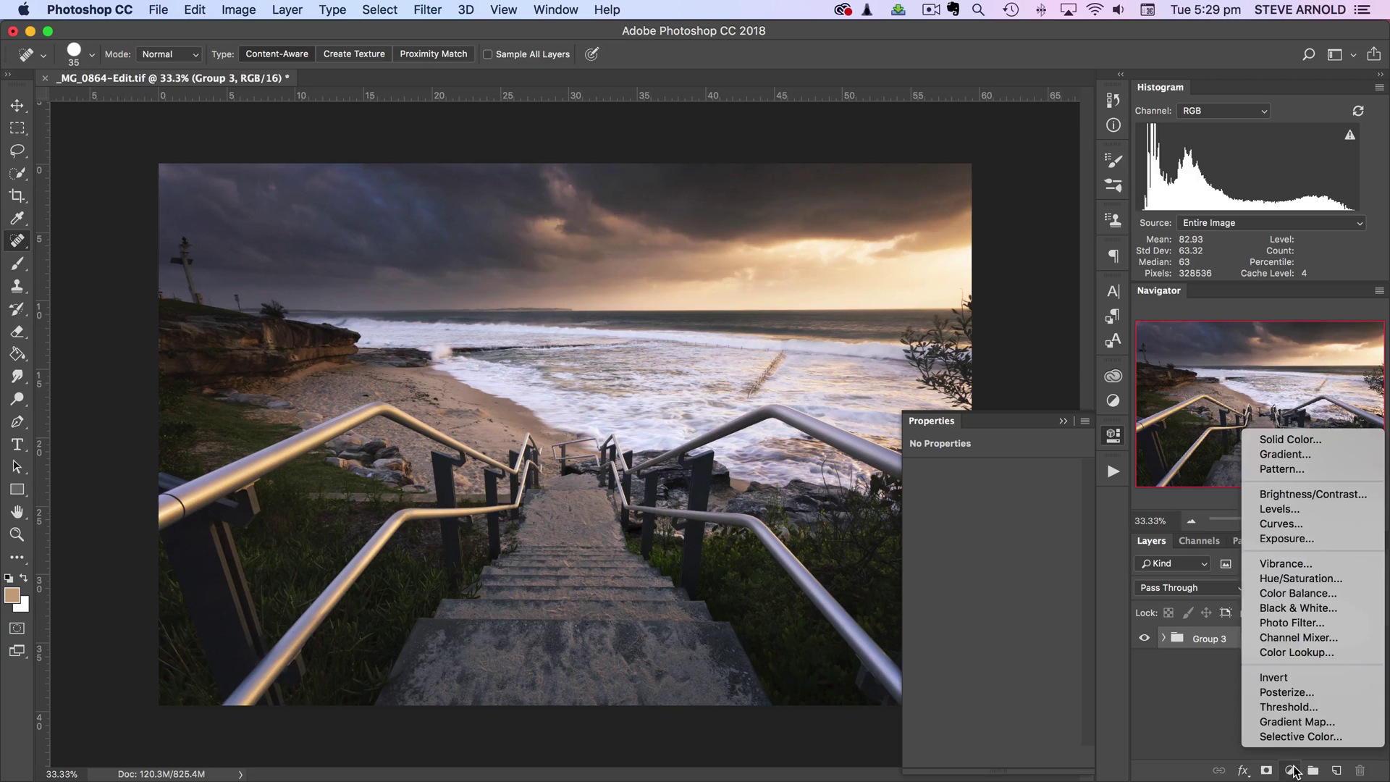
click(1302, 524)
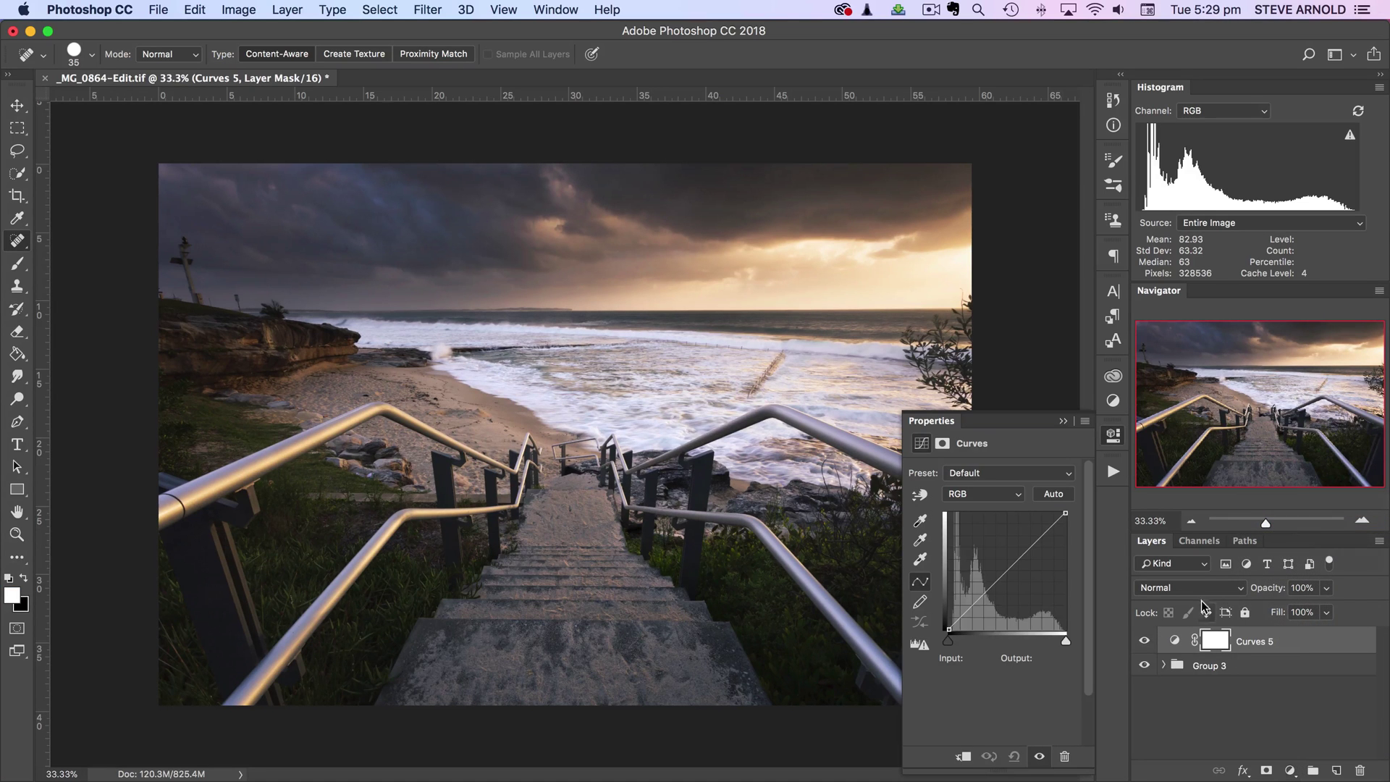
drag(1036, 543, 1034, 622)
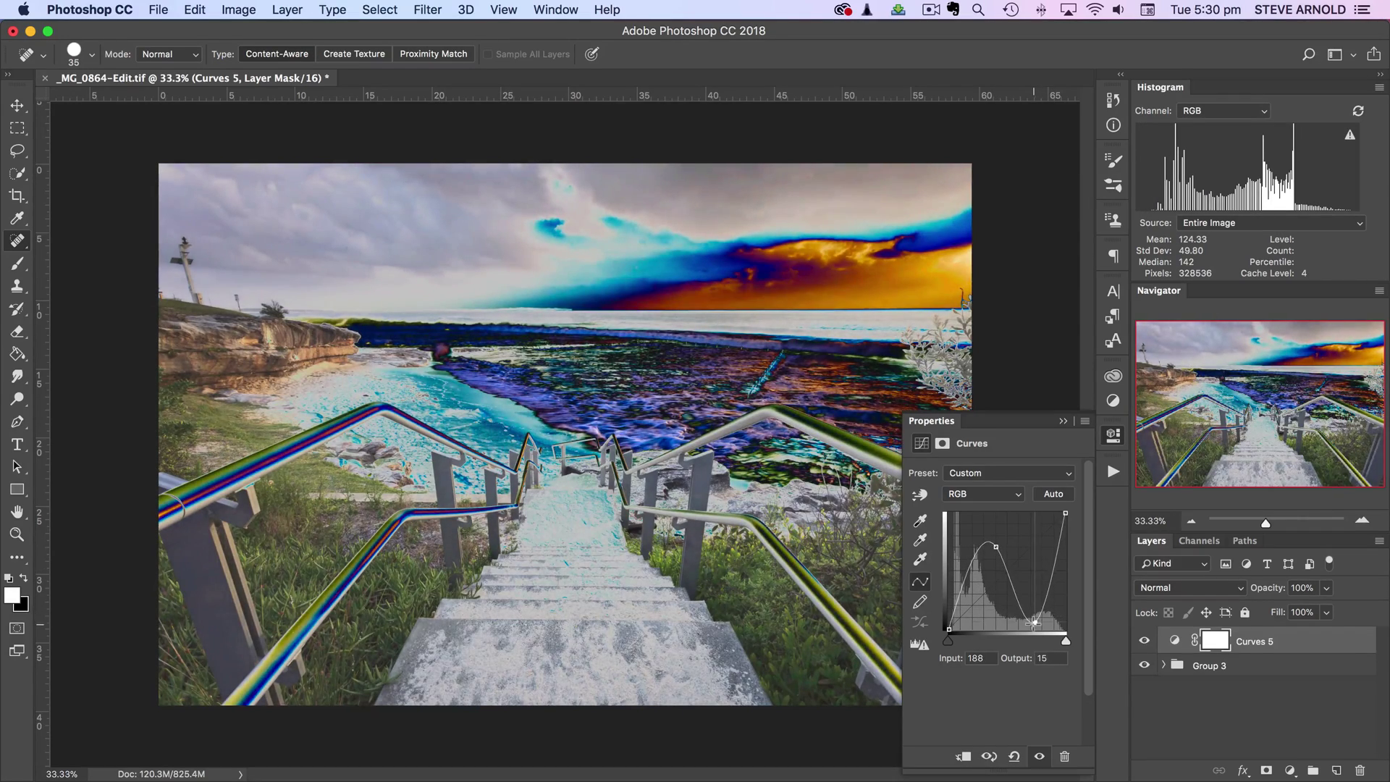
drag(996, 546, 994, 571)
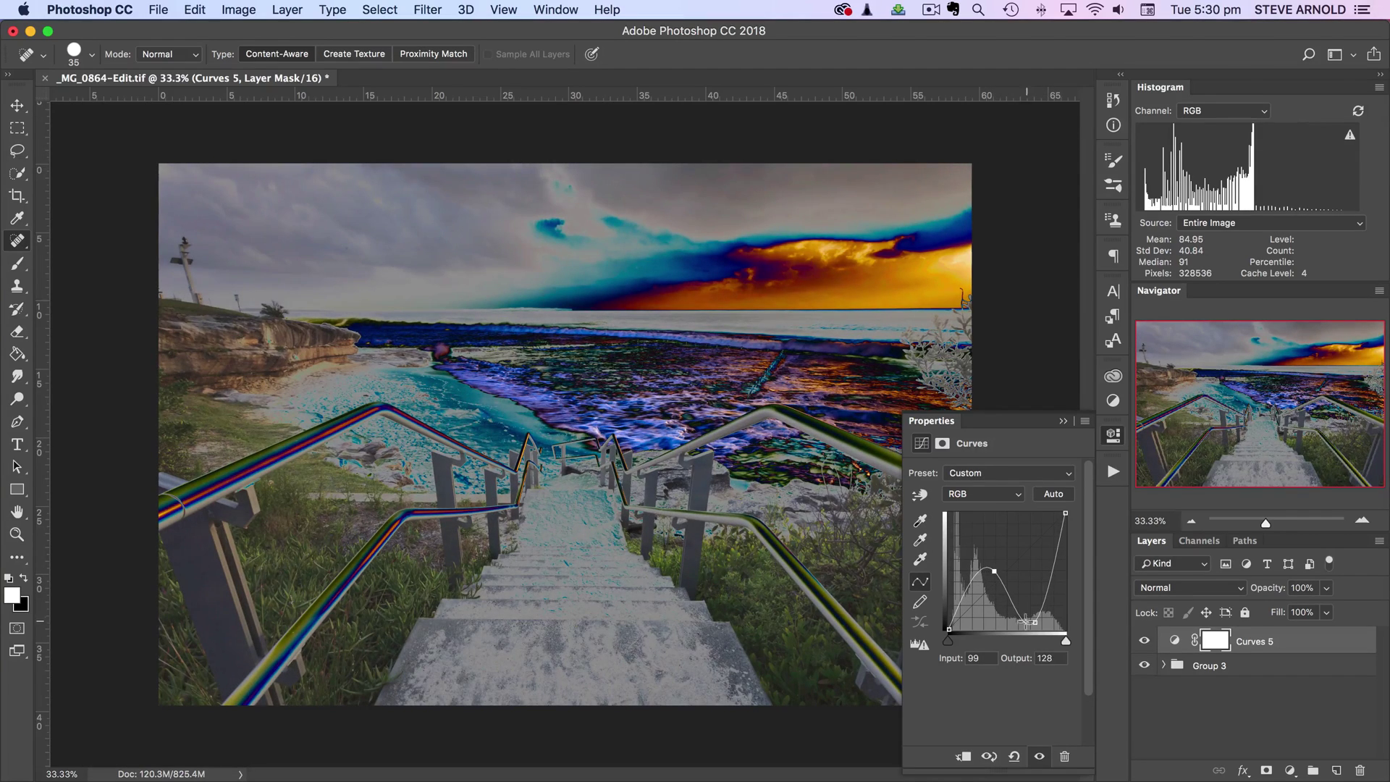
drag(1035, 622, 1001, 575)
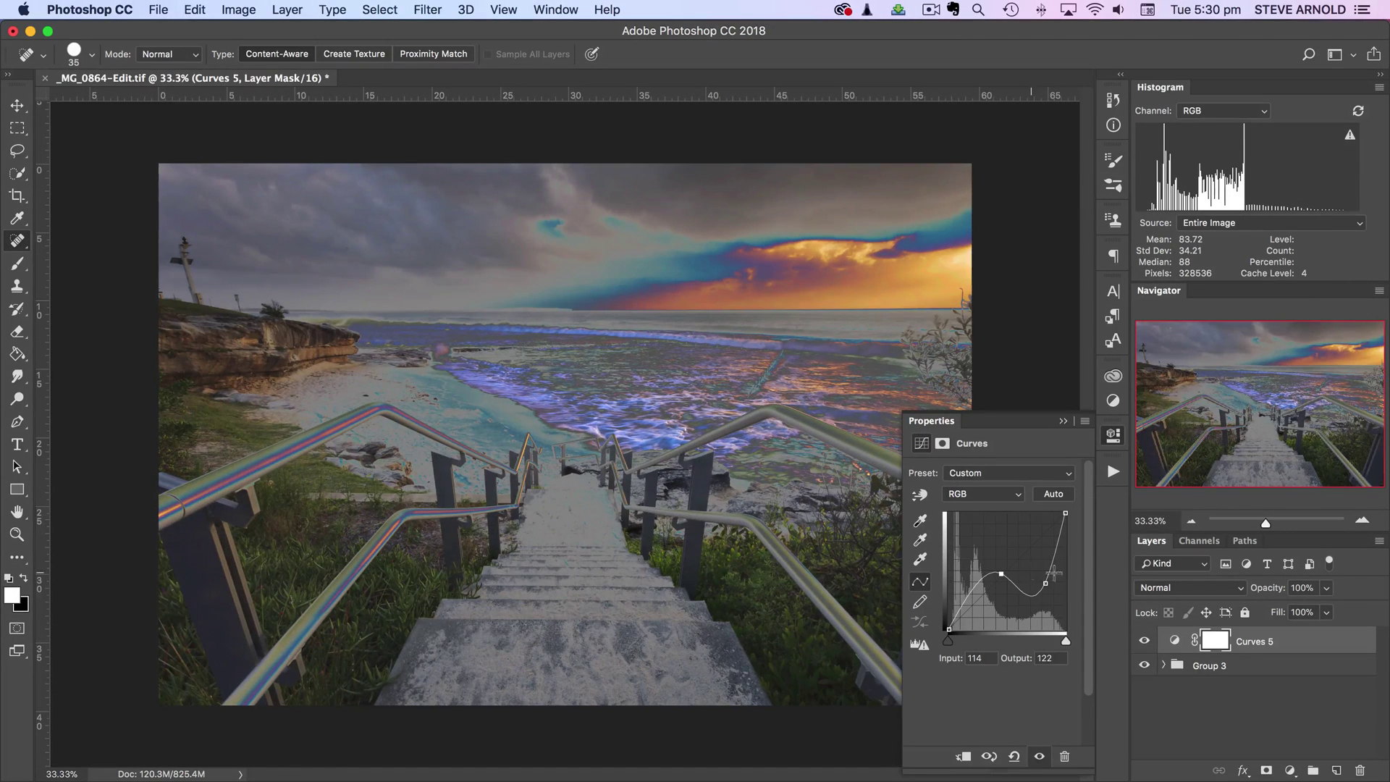
drag(1173, 643, 1359, 769)
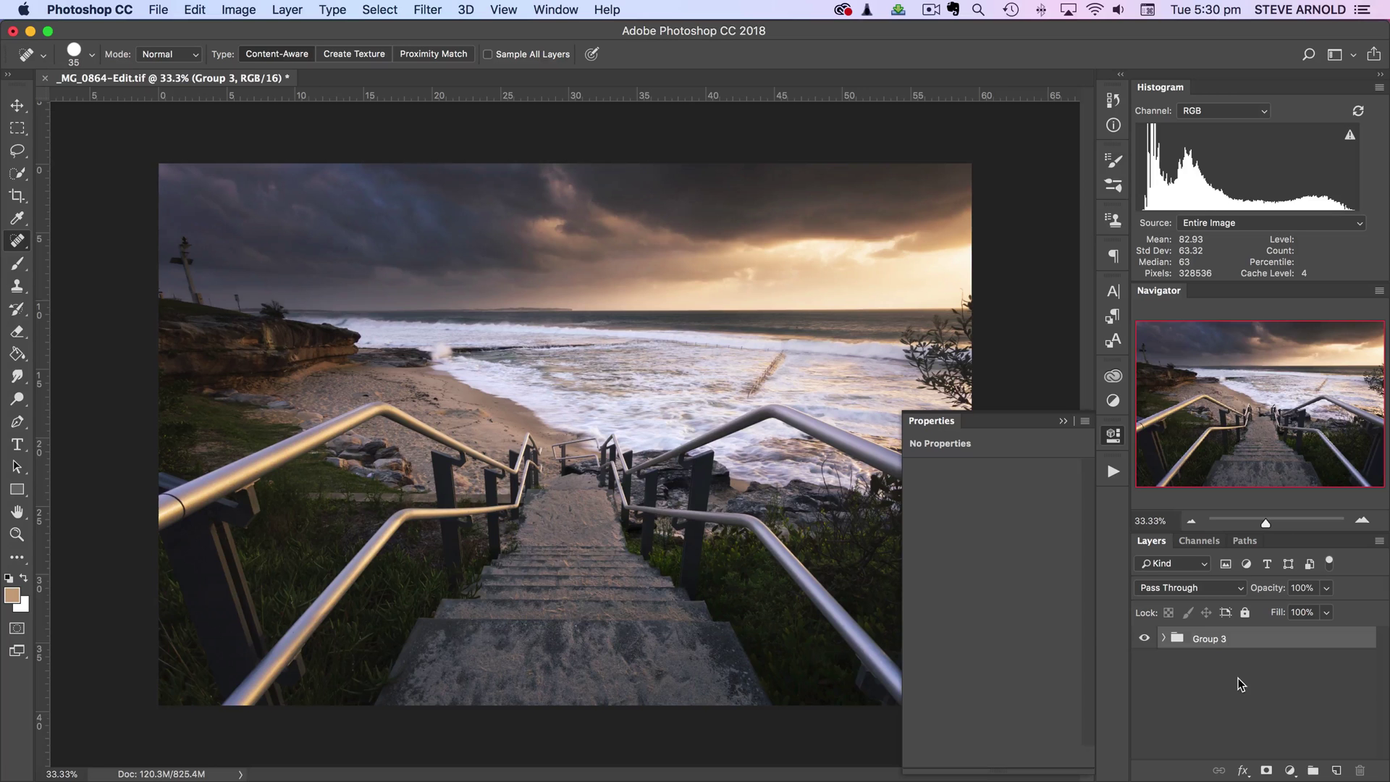
Select the whole canvas, copy merged, and paste it as new Layer 4
click(207, 12)
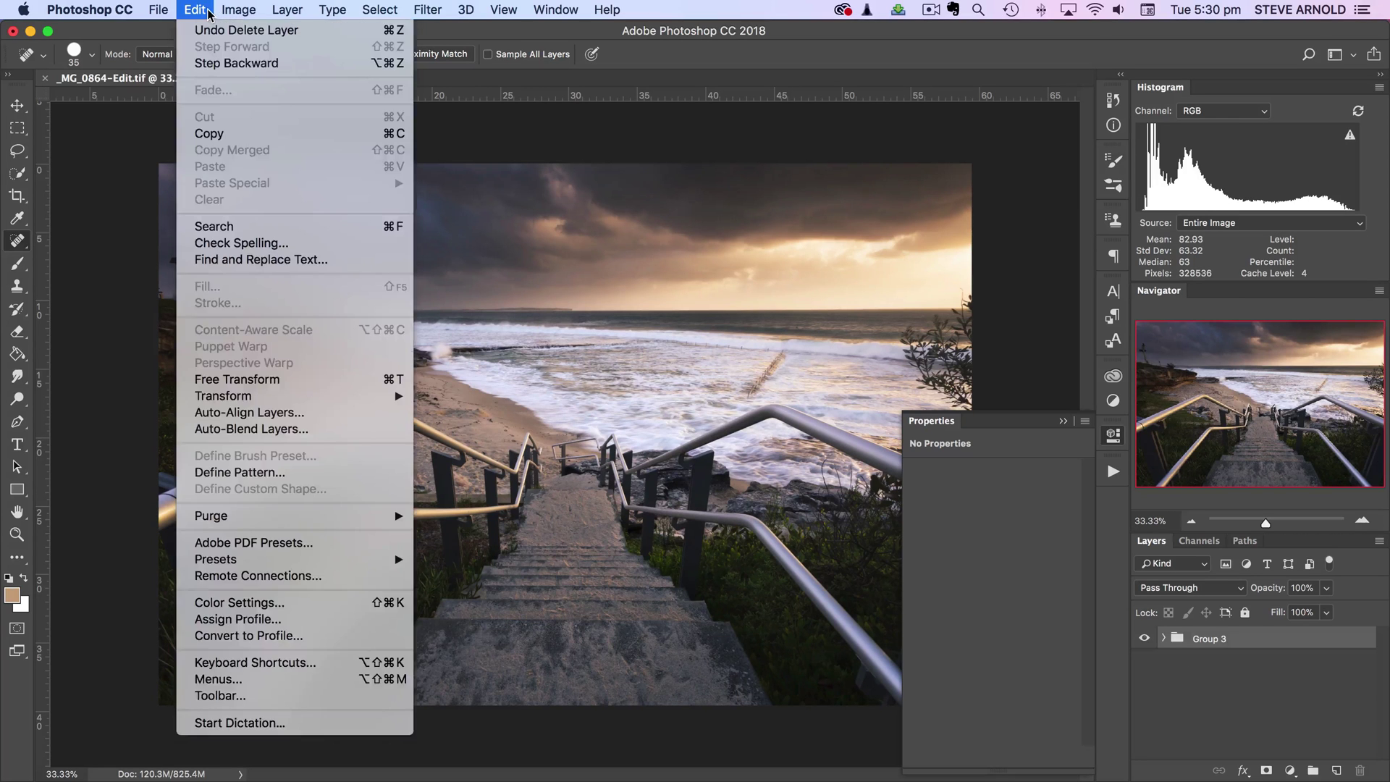
mouse_move(242, 12)
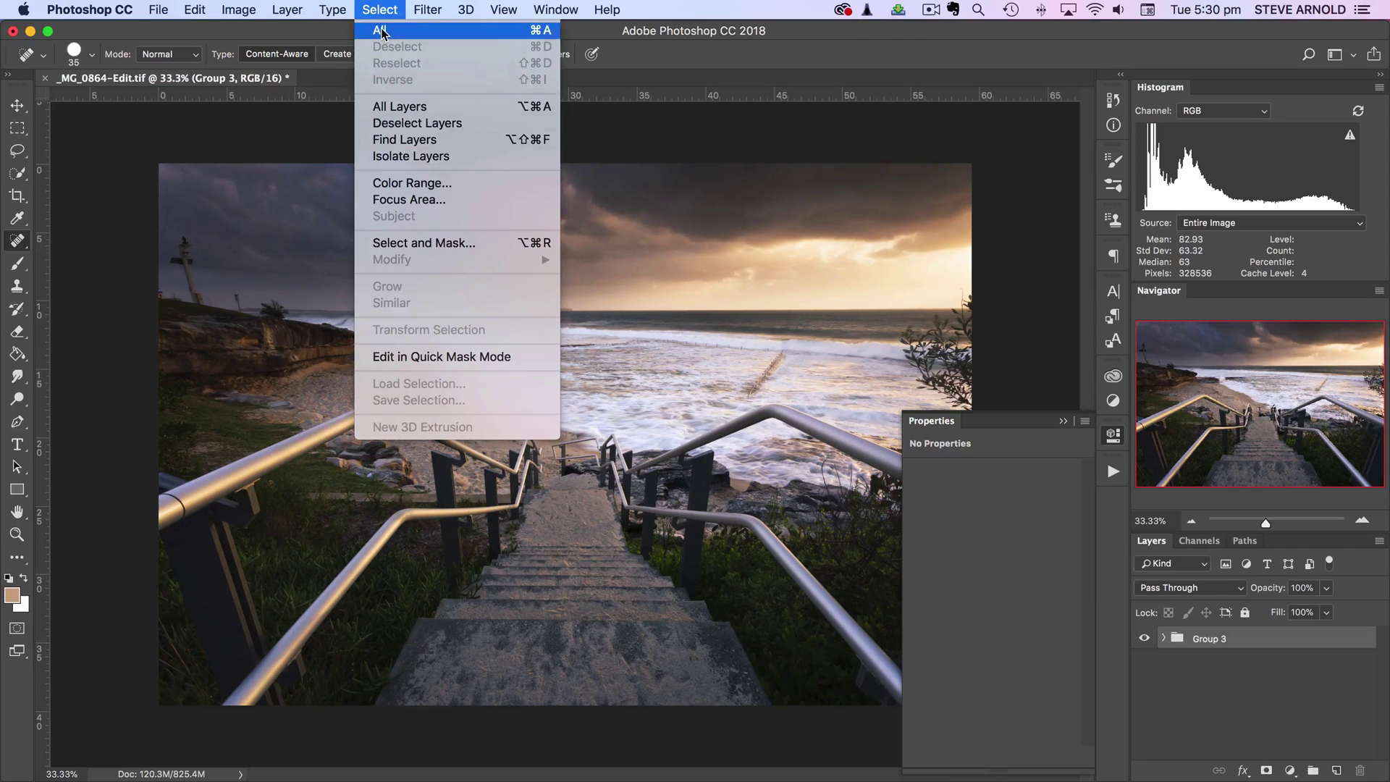
click(381, 32)
click(207, 10)
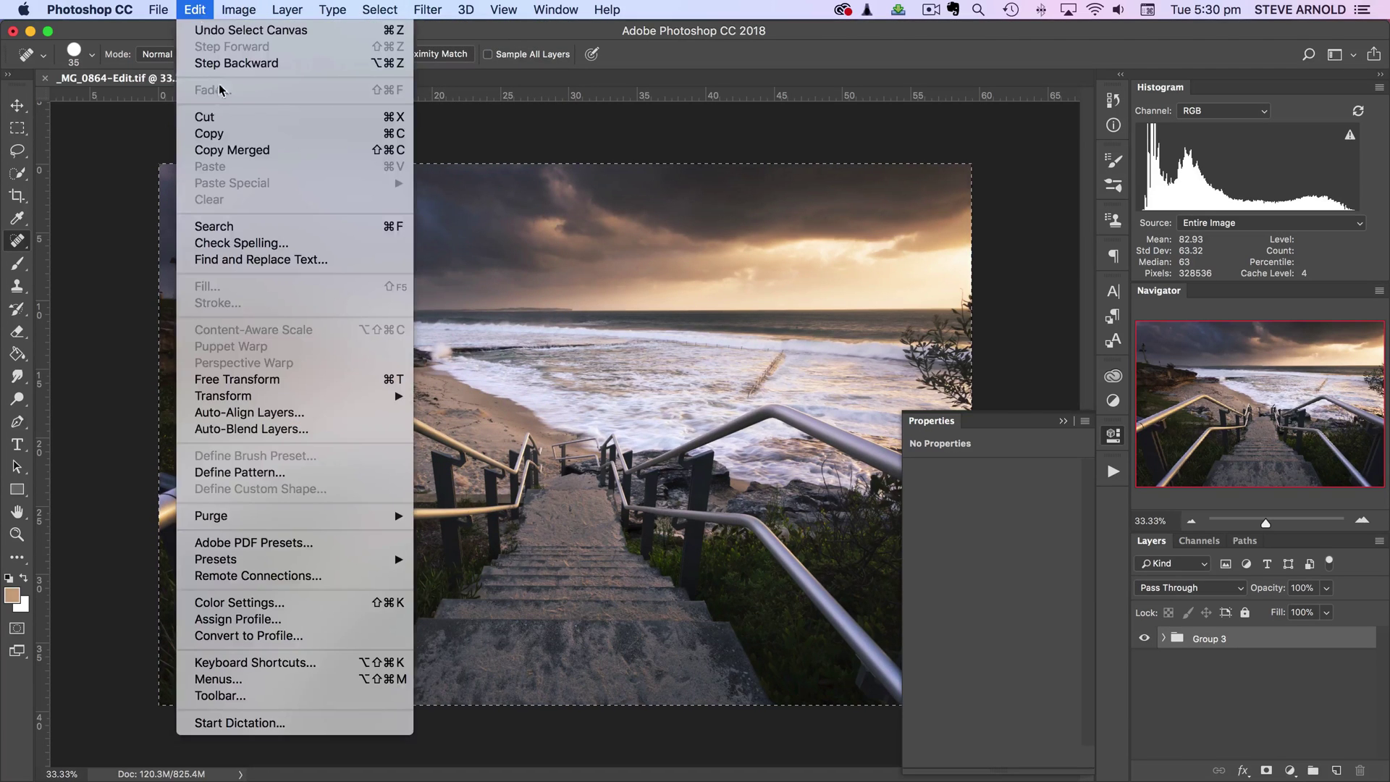
click(226, 150)
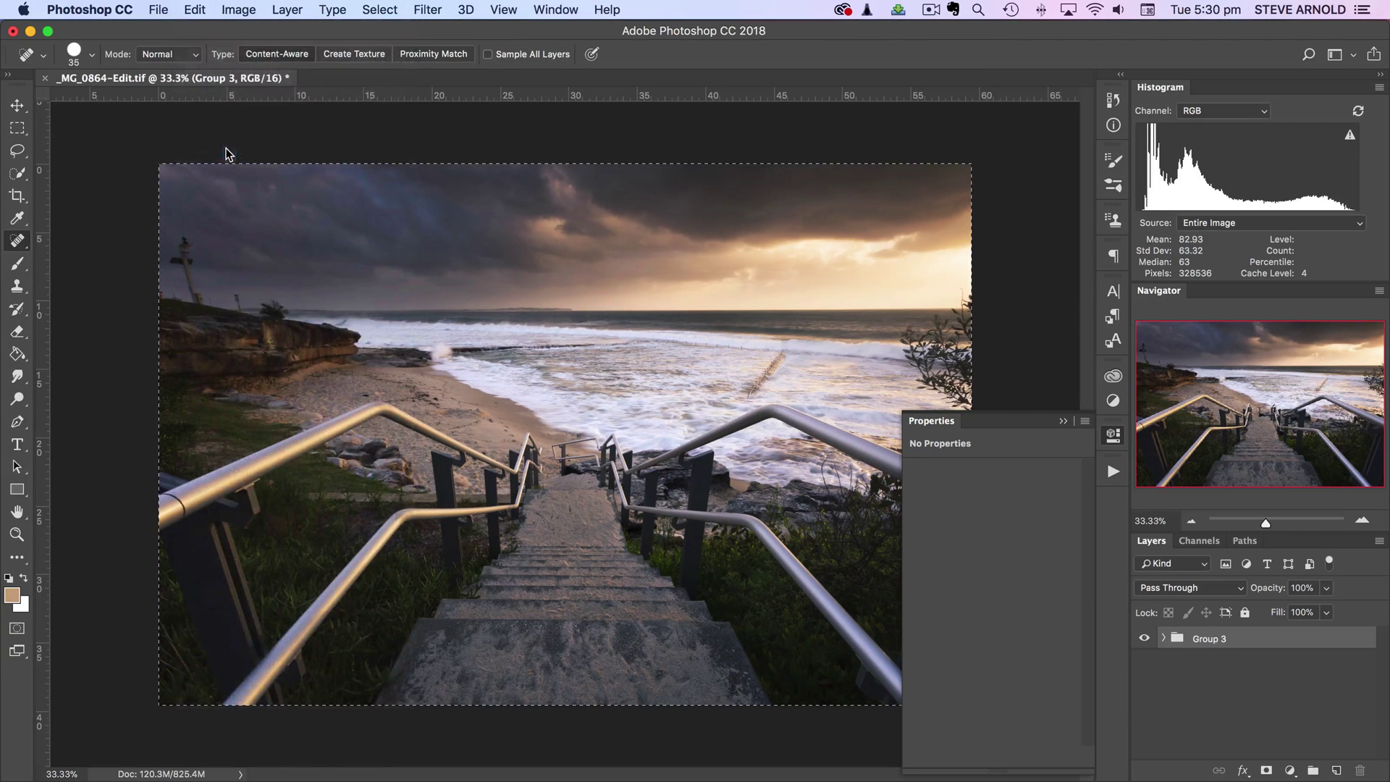
click(198, 10)
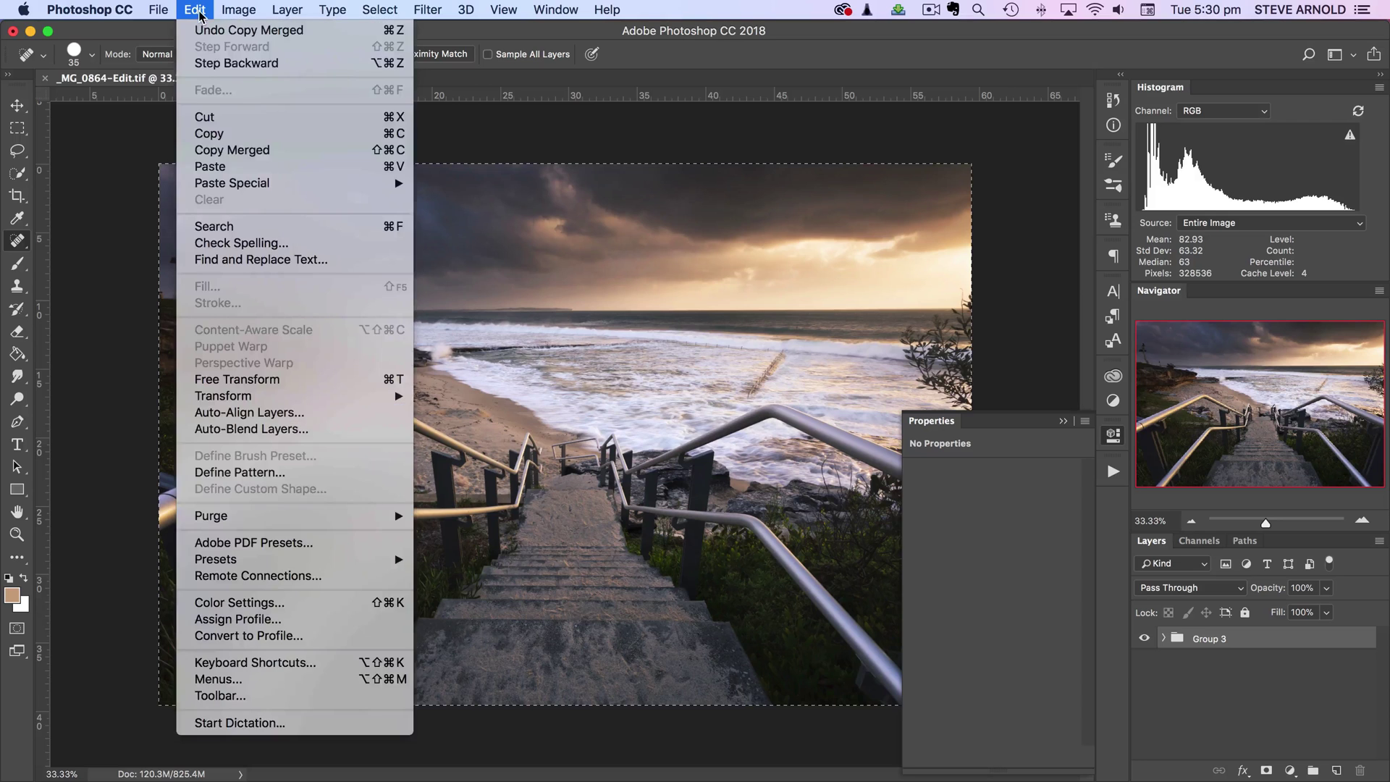
click(231, 168)
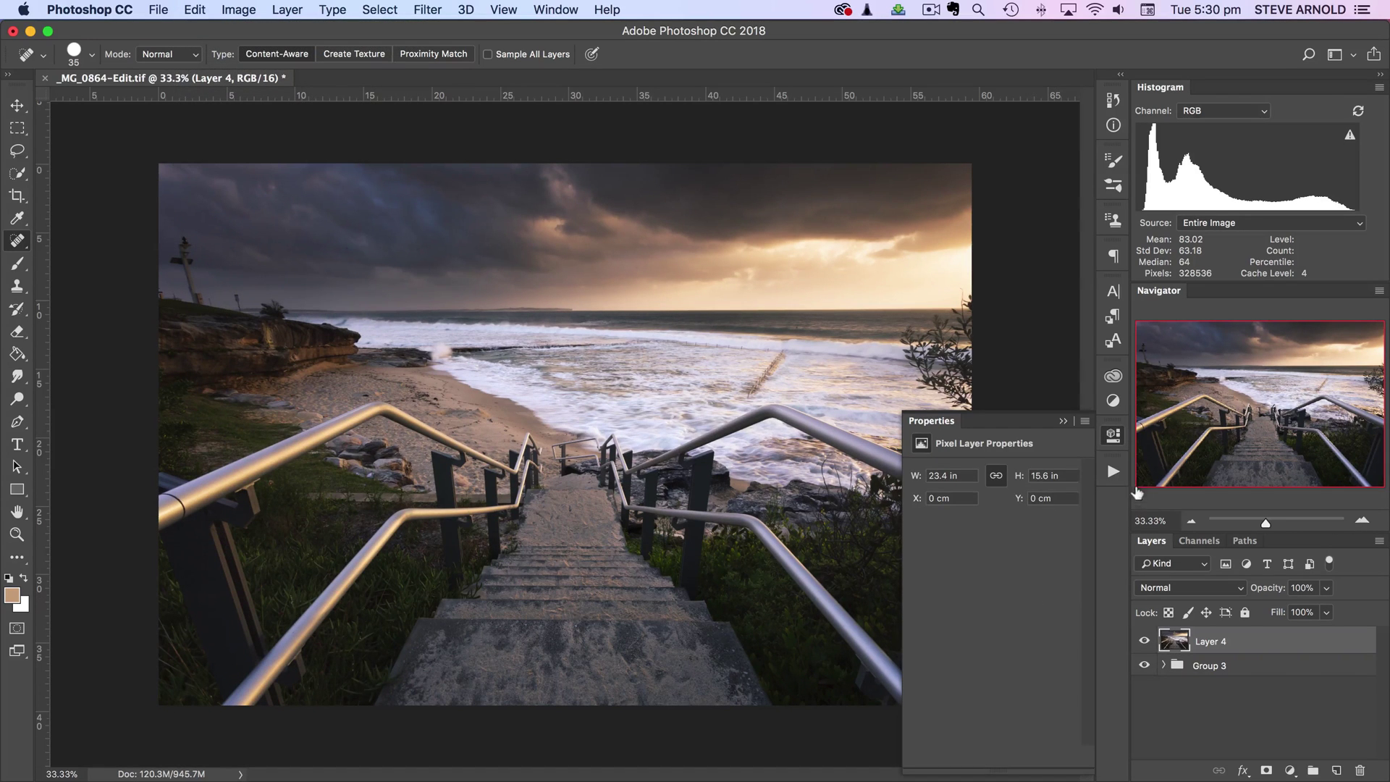
click(1140, 537)
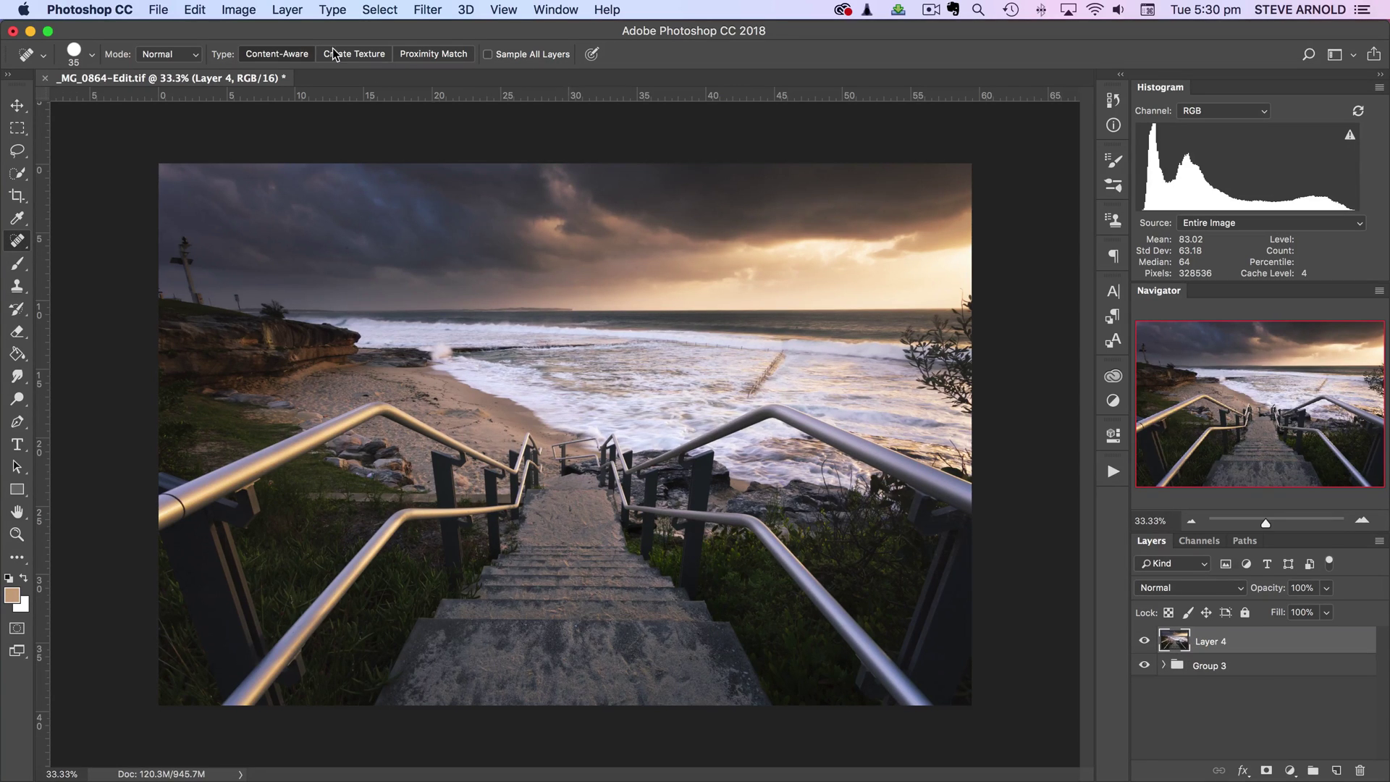
Apply a High Pass filter to Layer 4 with a 26.1-pixel radius
click(424, 10)
mouse_move(506, 362)
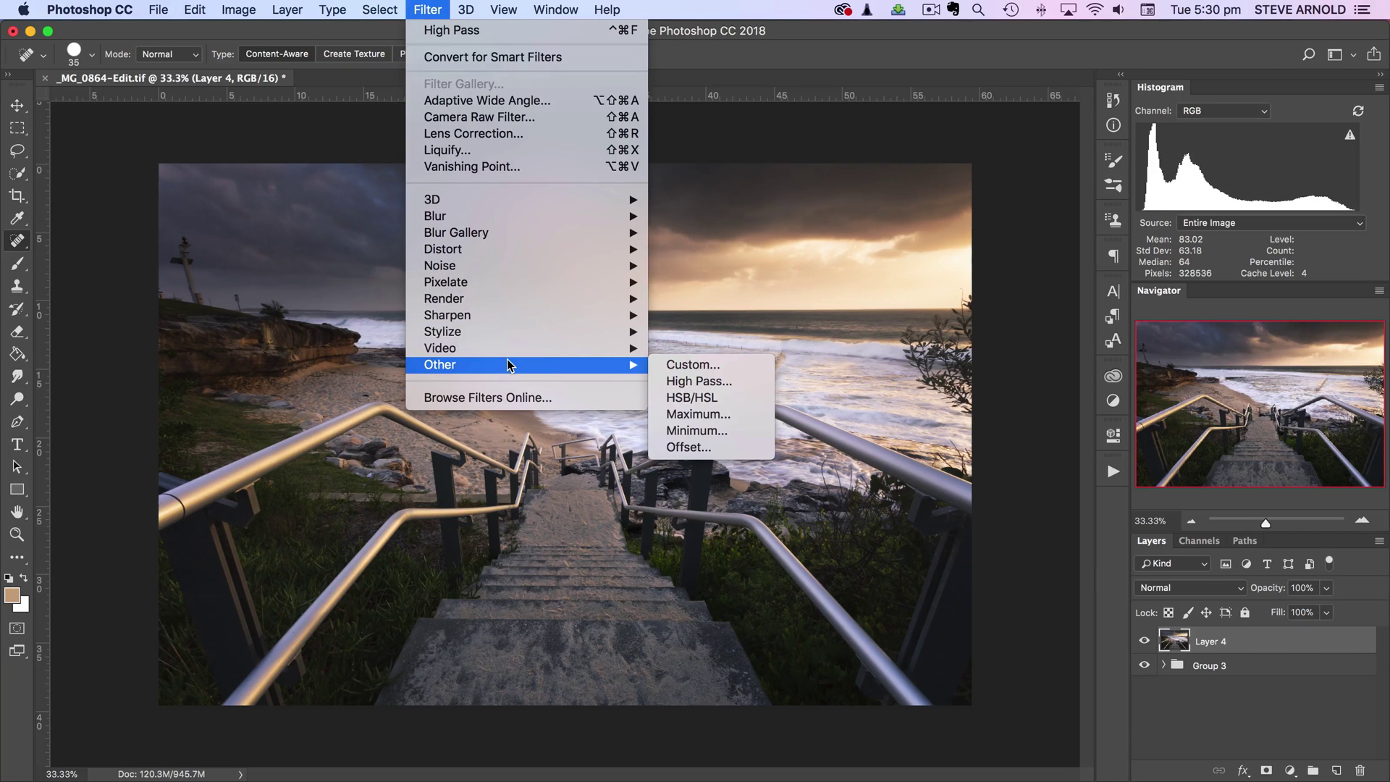
click(682, 379)
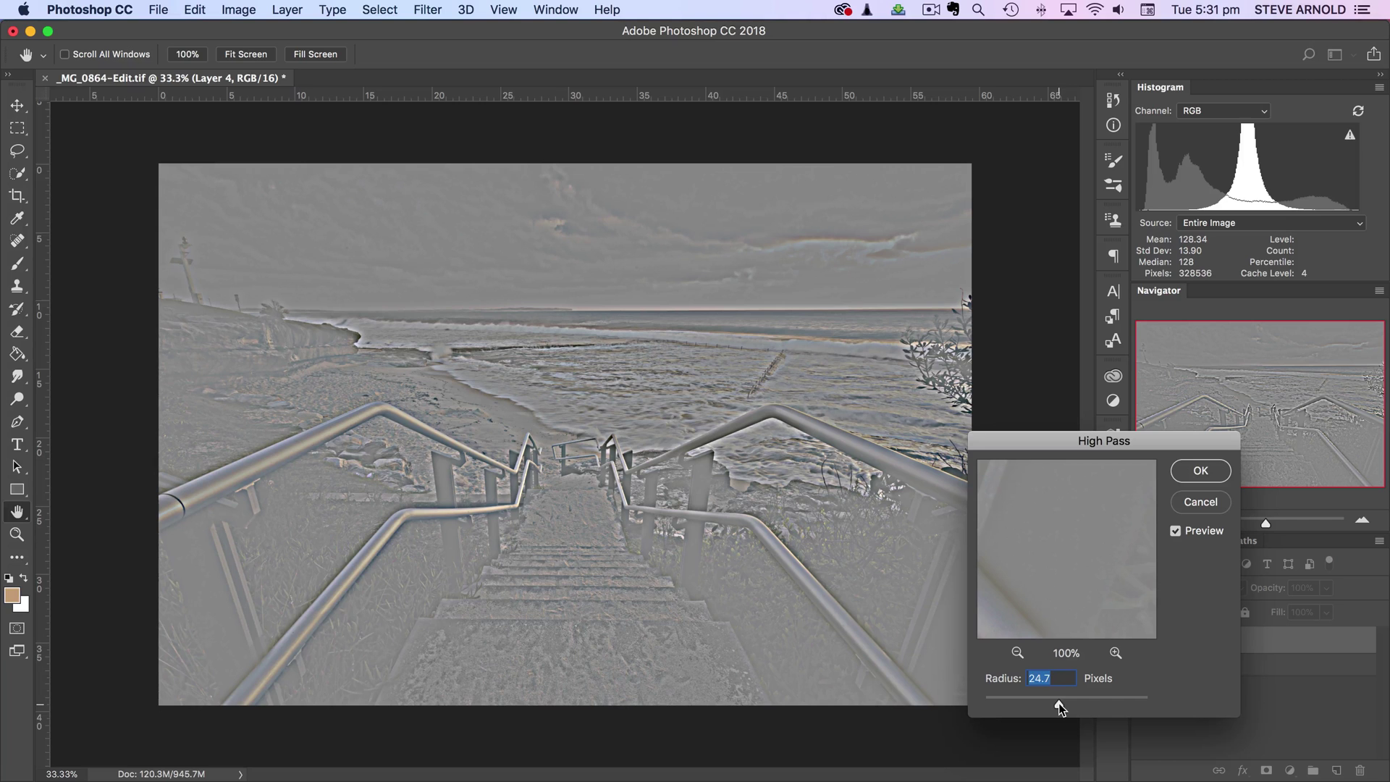
drag(1031, 702, 1071, 701)
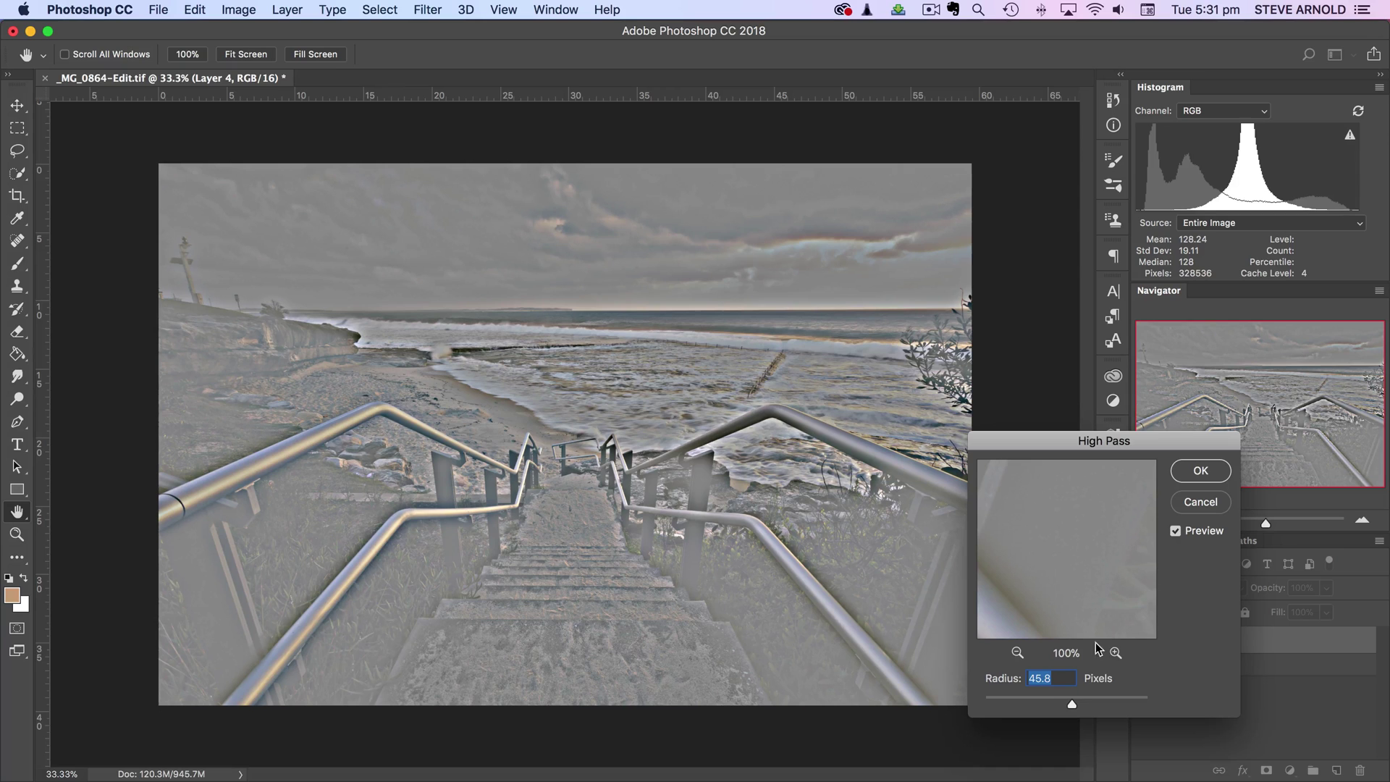
drag(1072, 702, 1060, 702)
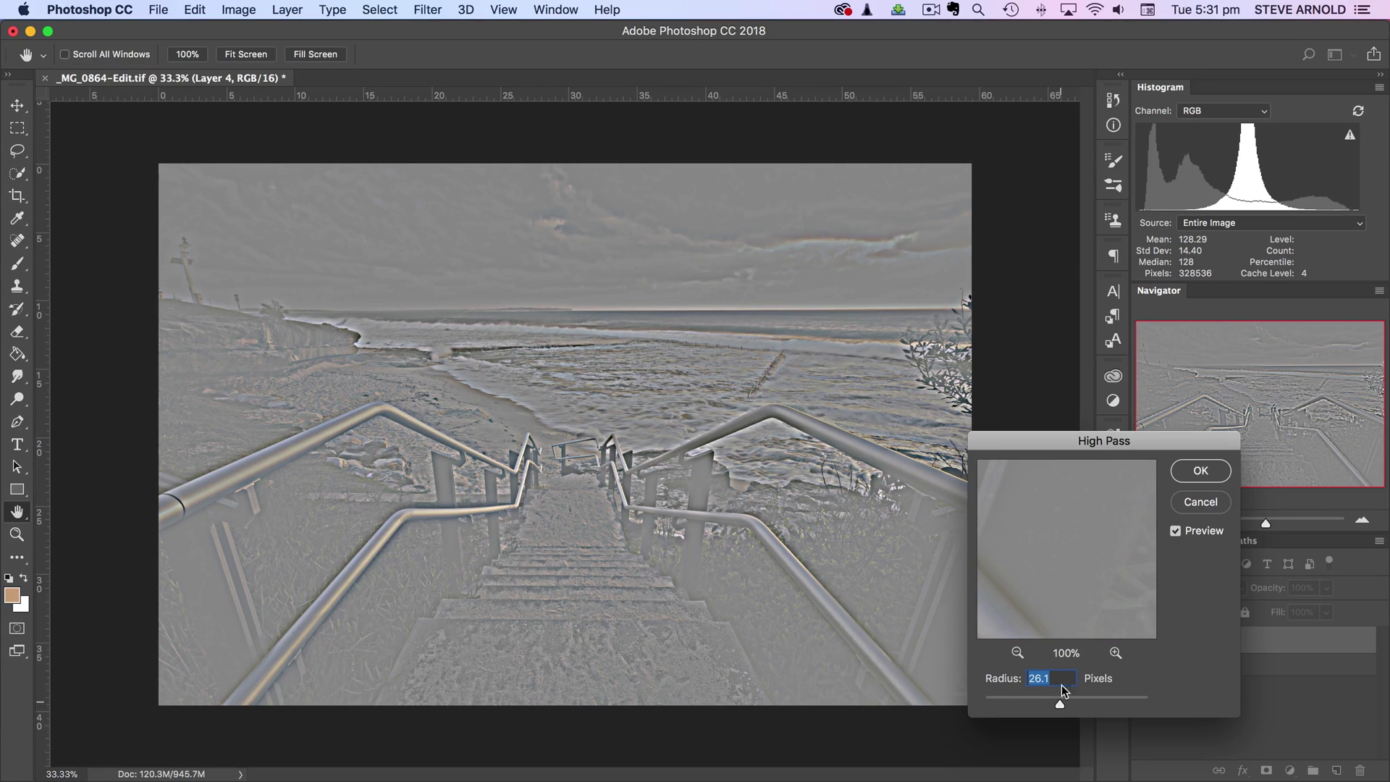
click(1207, 472)
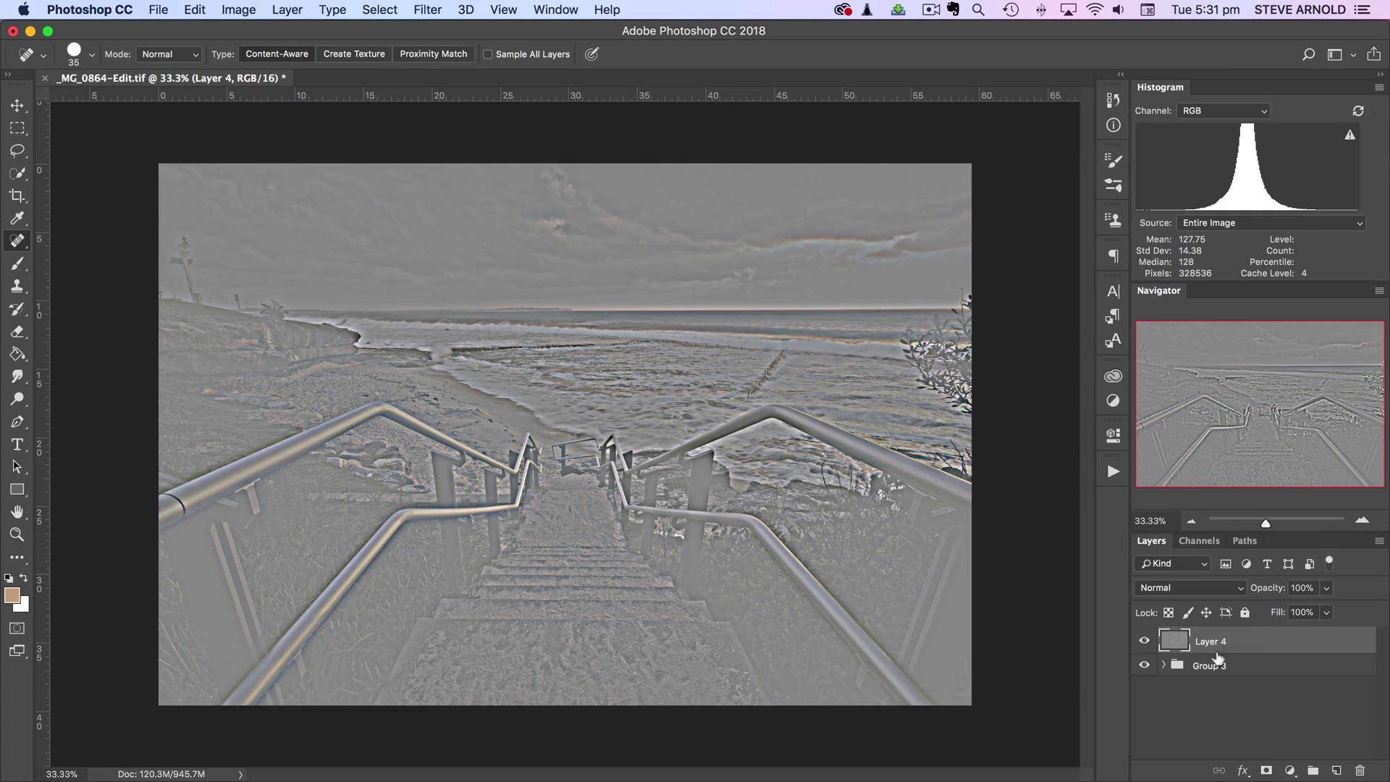
Add Curves 5 above Layer 4 with a steep S-curve (116→80, 150→217)
click(1291, 771)
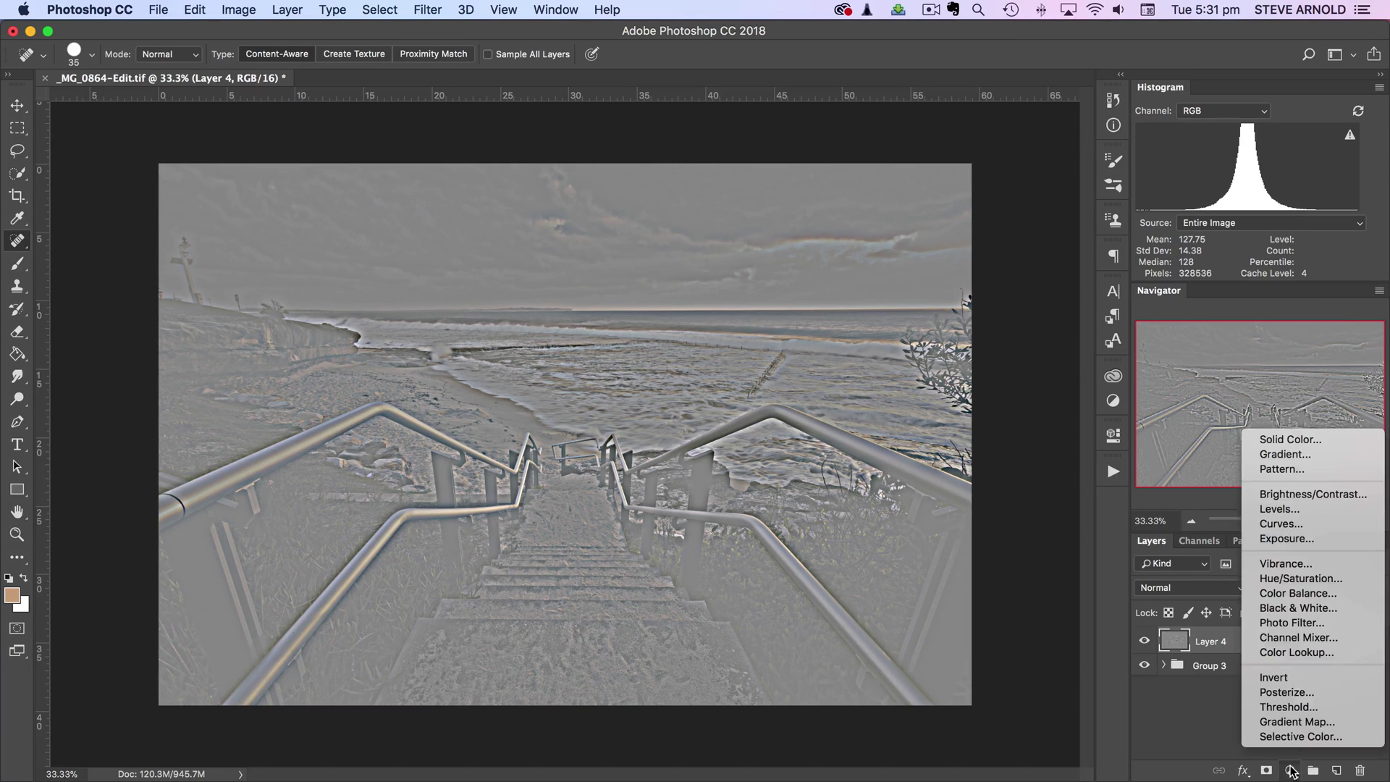
click(1289, 524)
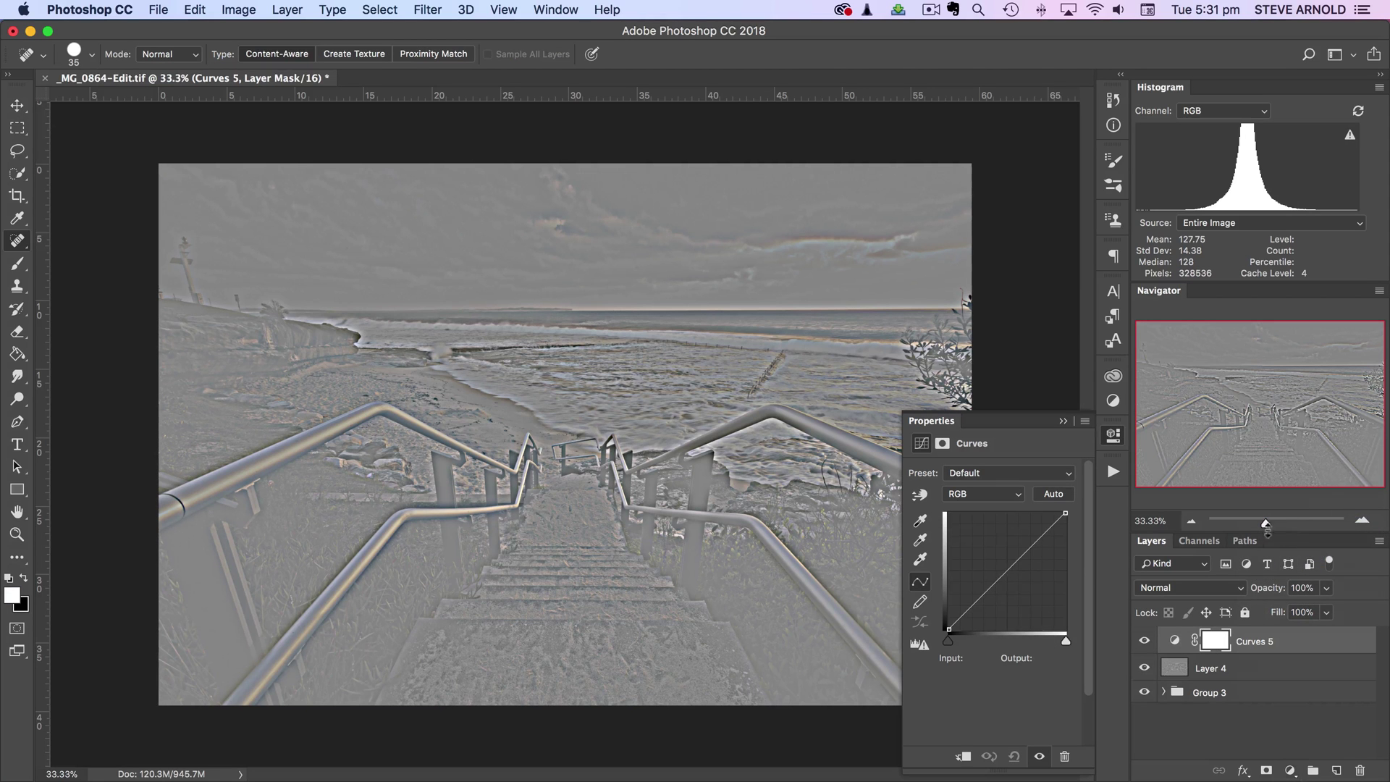
drag(945, 640, 968, 640)
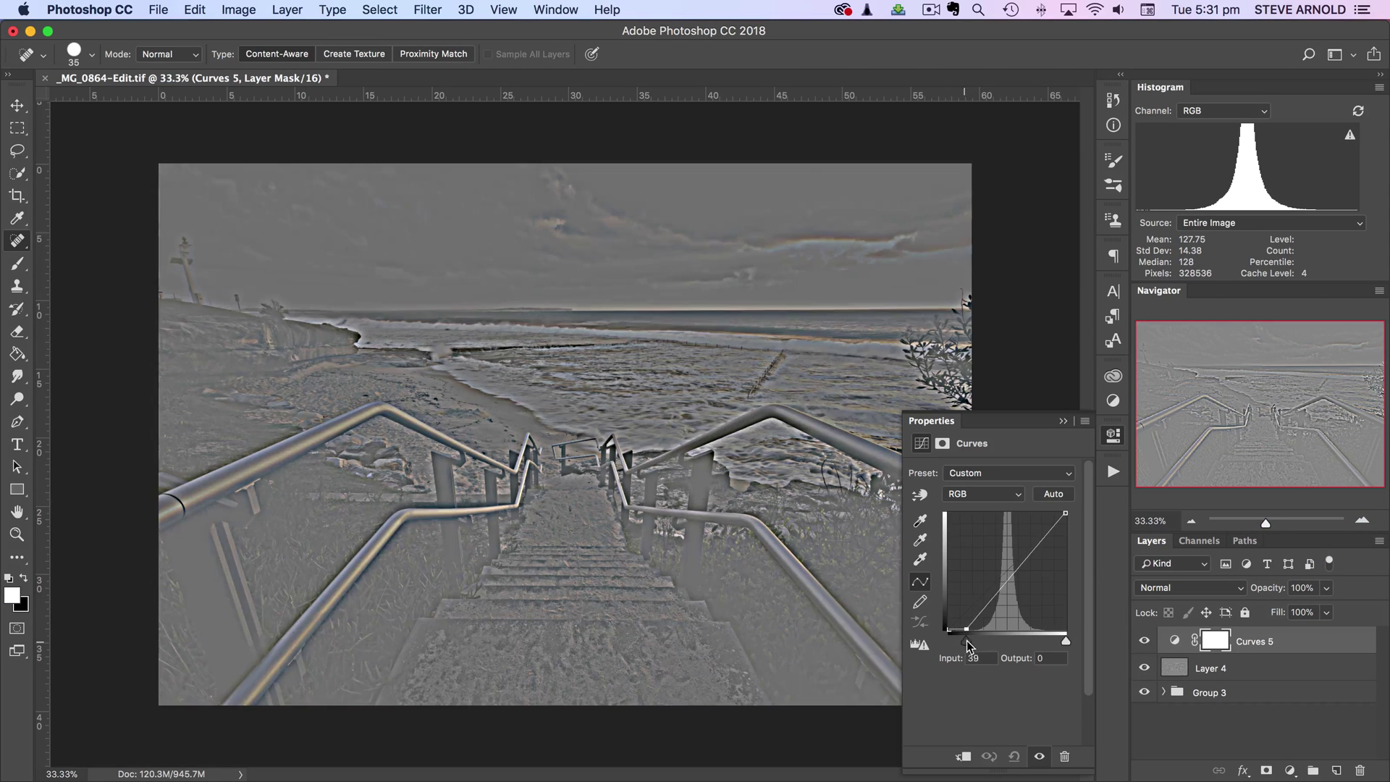
drag(1020, 570, 1030, 542)
drag(1068, 641, 1050, 642)
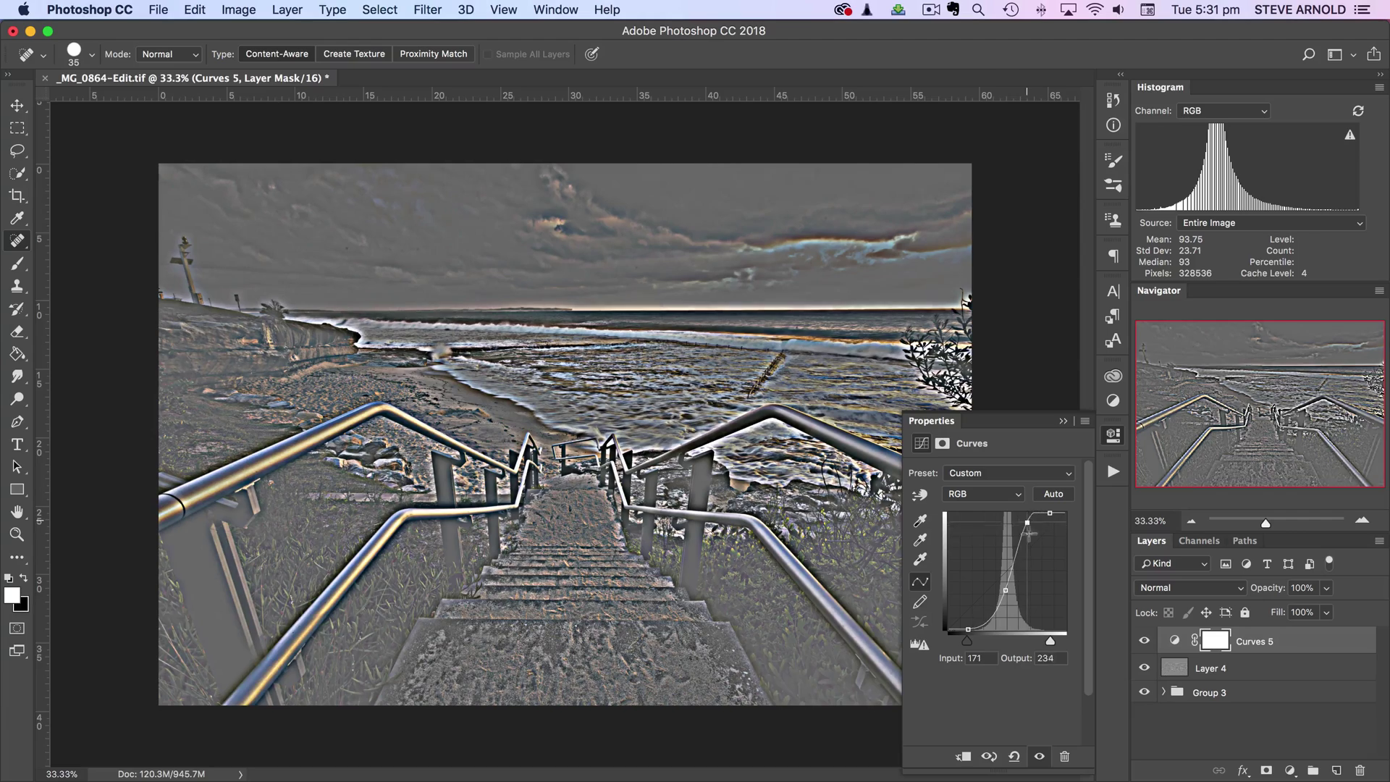
drag(1006, 590, 1001, 596)
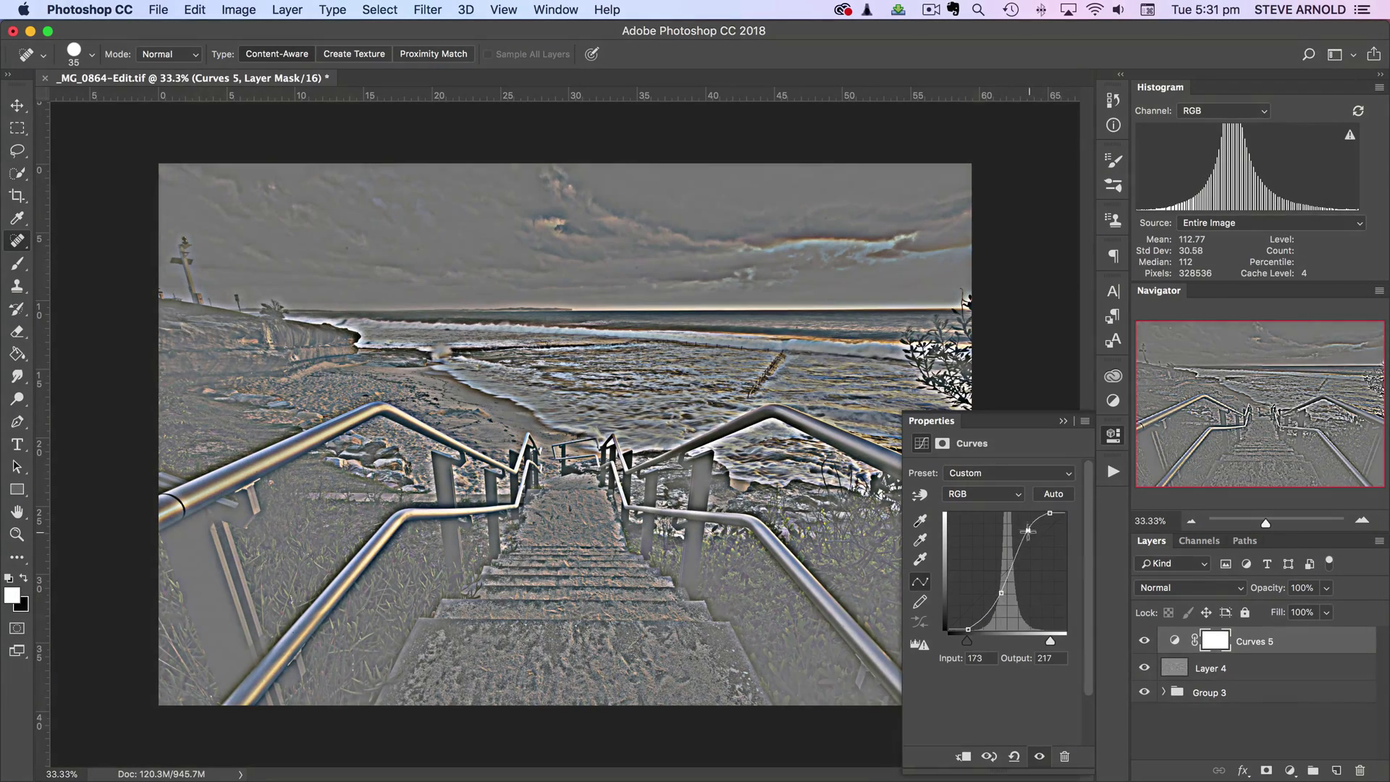
drag(1028, 532, 1018, 534)
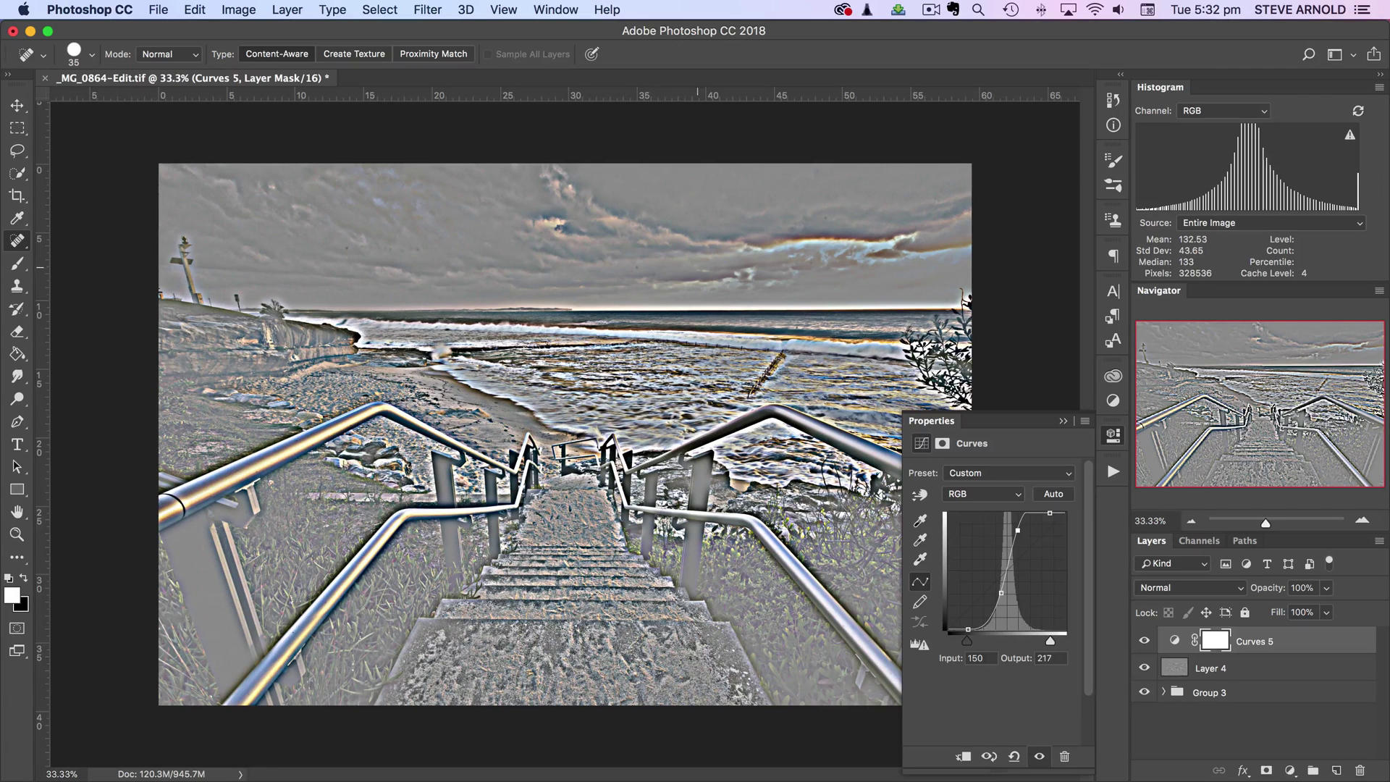
click(1002, 592)
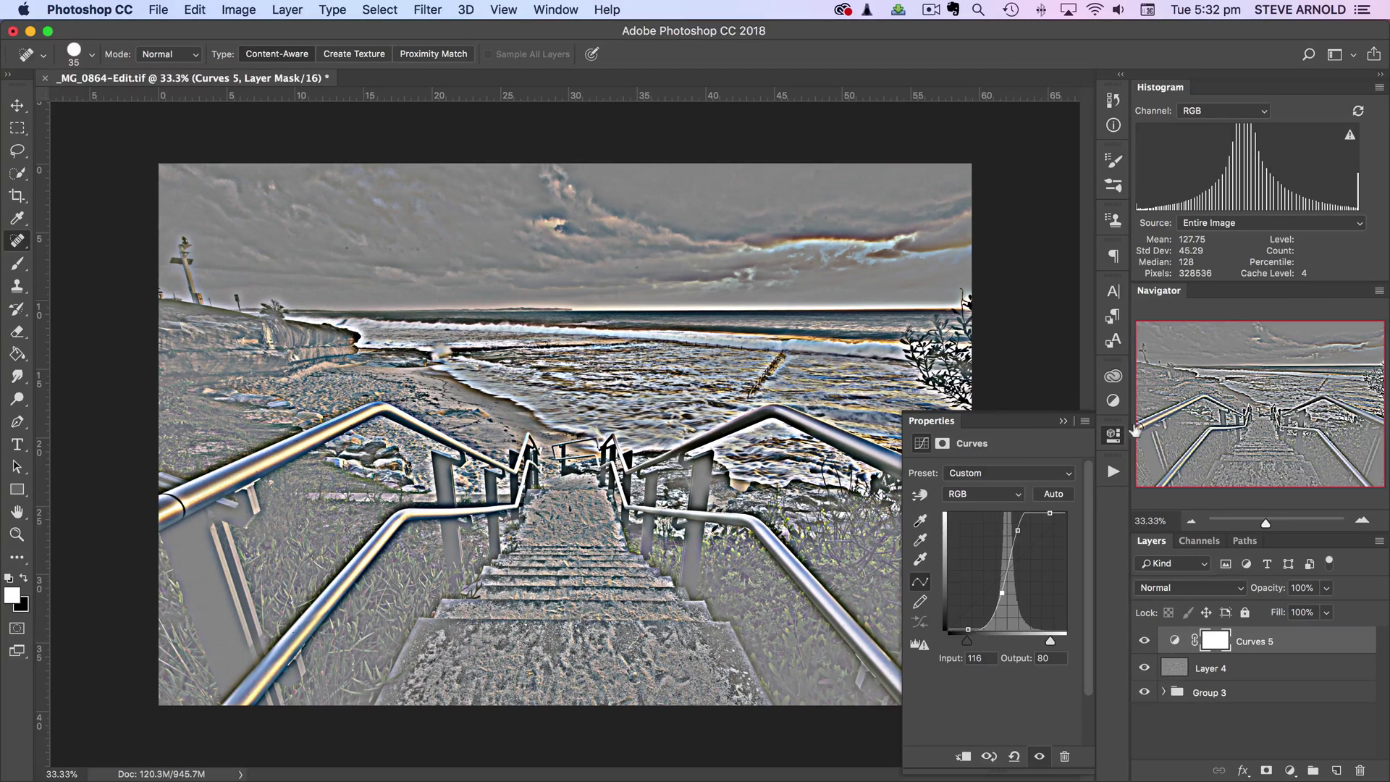
click(1113, 434)
click(1362, 520)
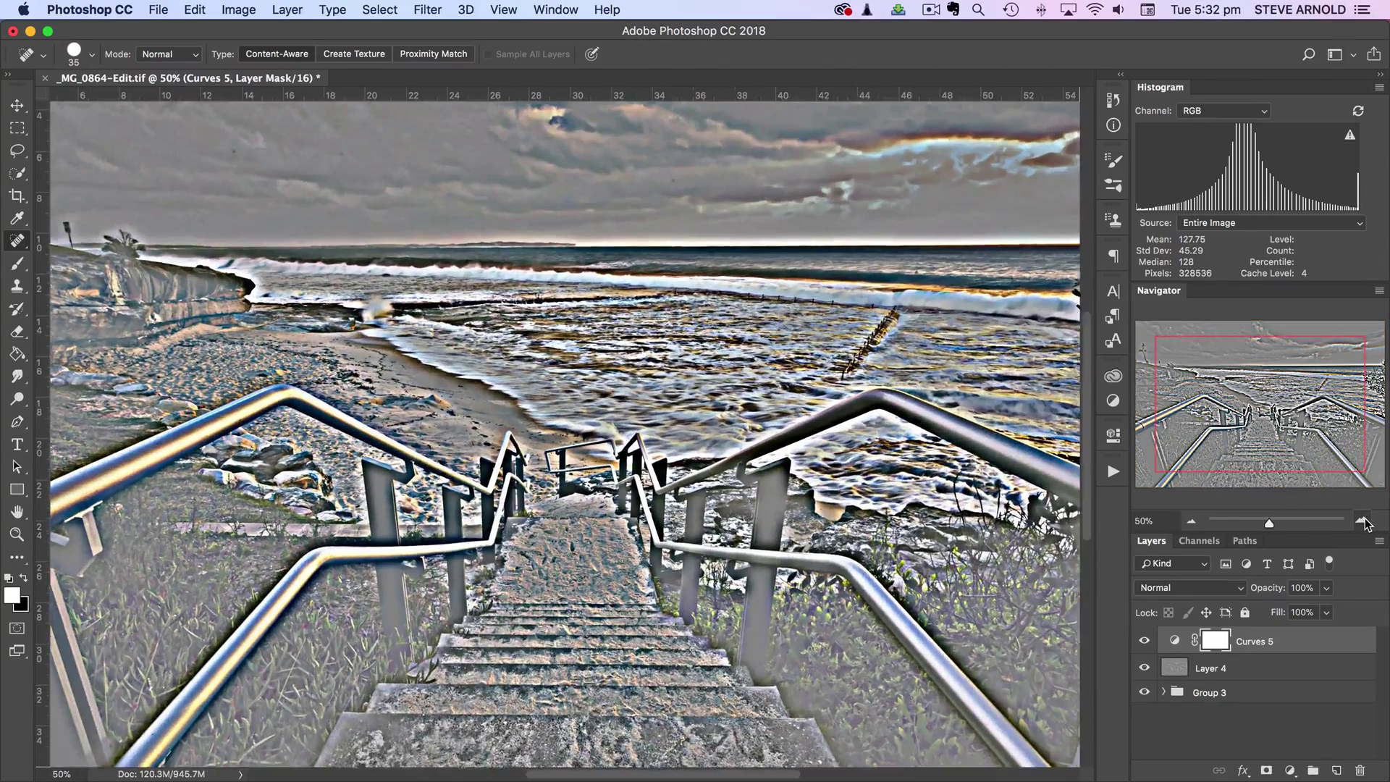
click(1363, 520)
drag(1283, 410, 1250, 369)
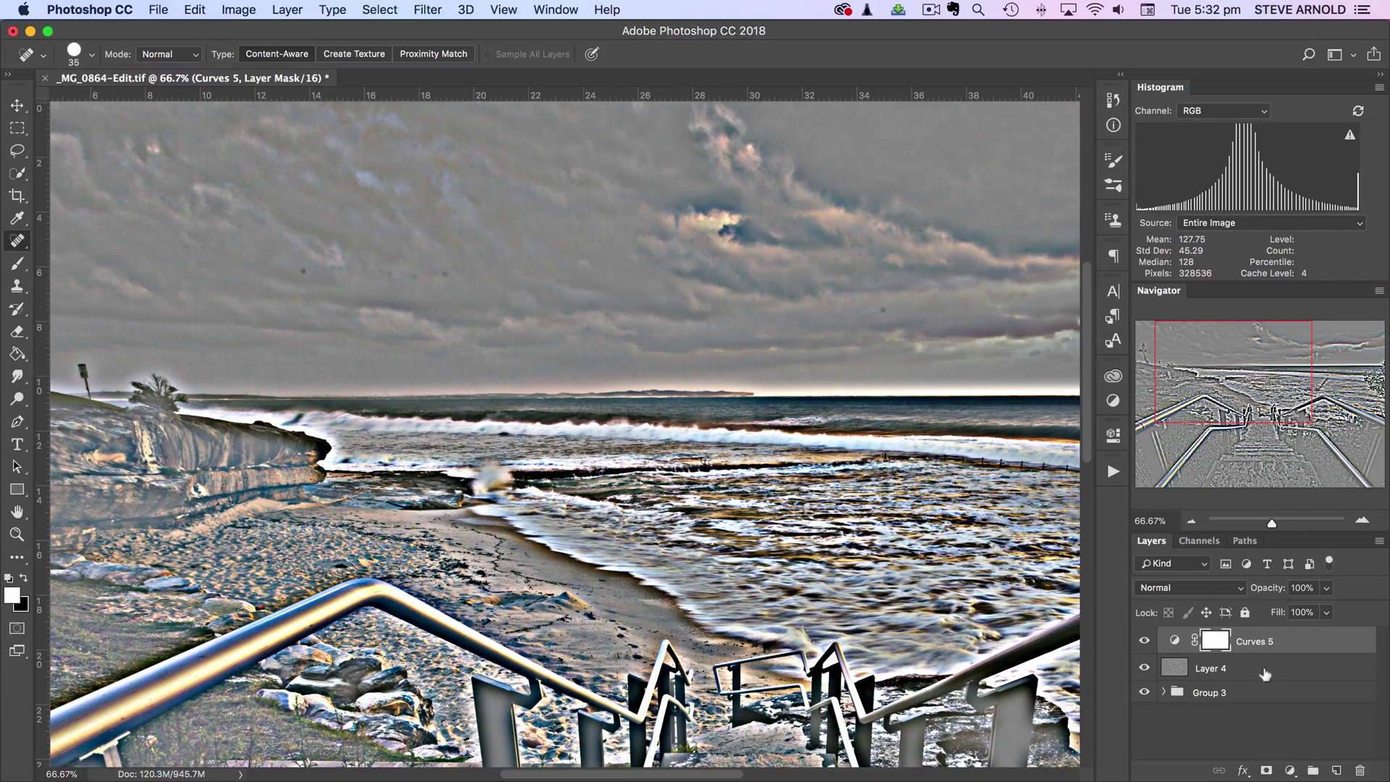
click(1144, 670)
click(1144, 641)
click(1145, 670)
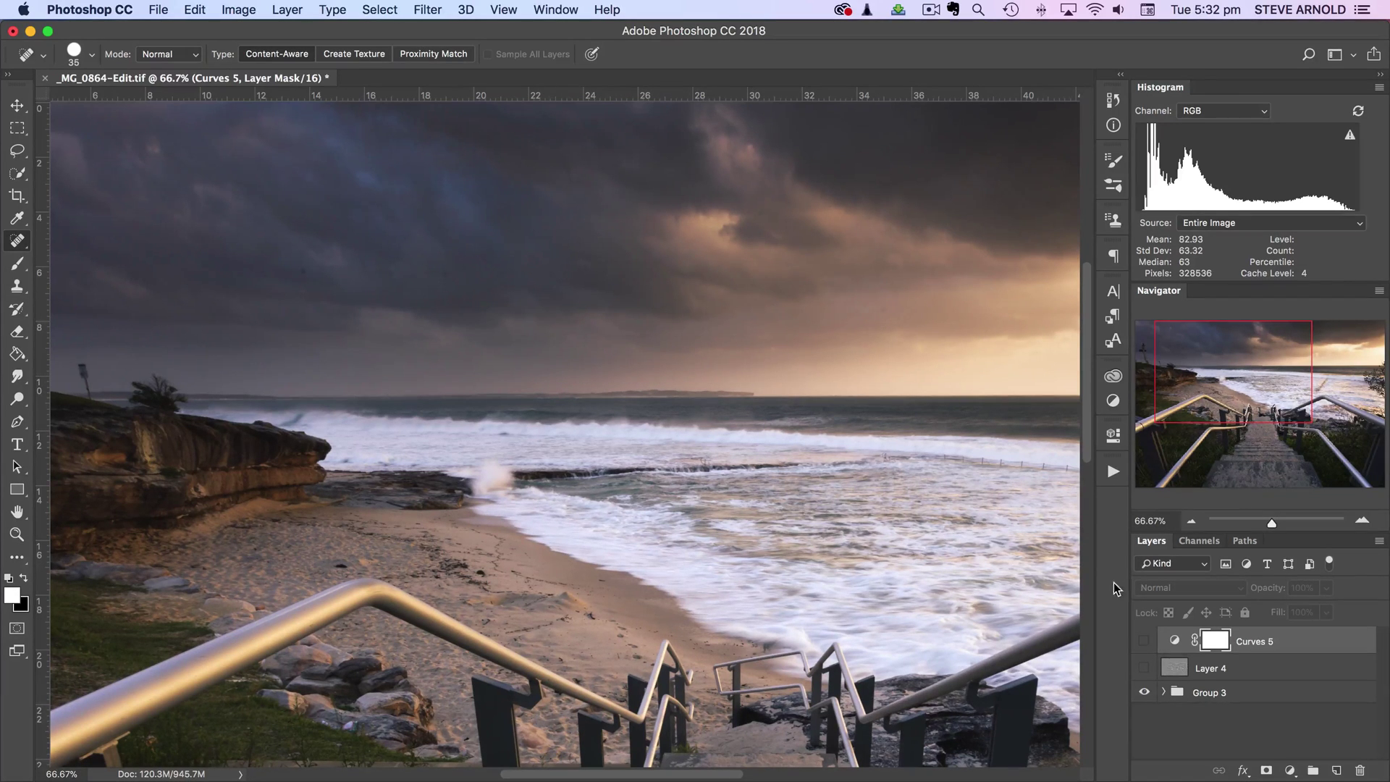
click(1143, 640)
click(1144, 667)
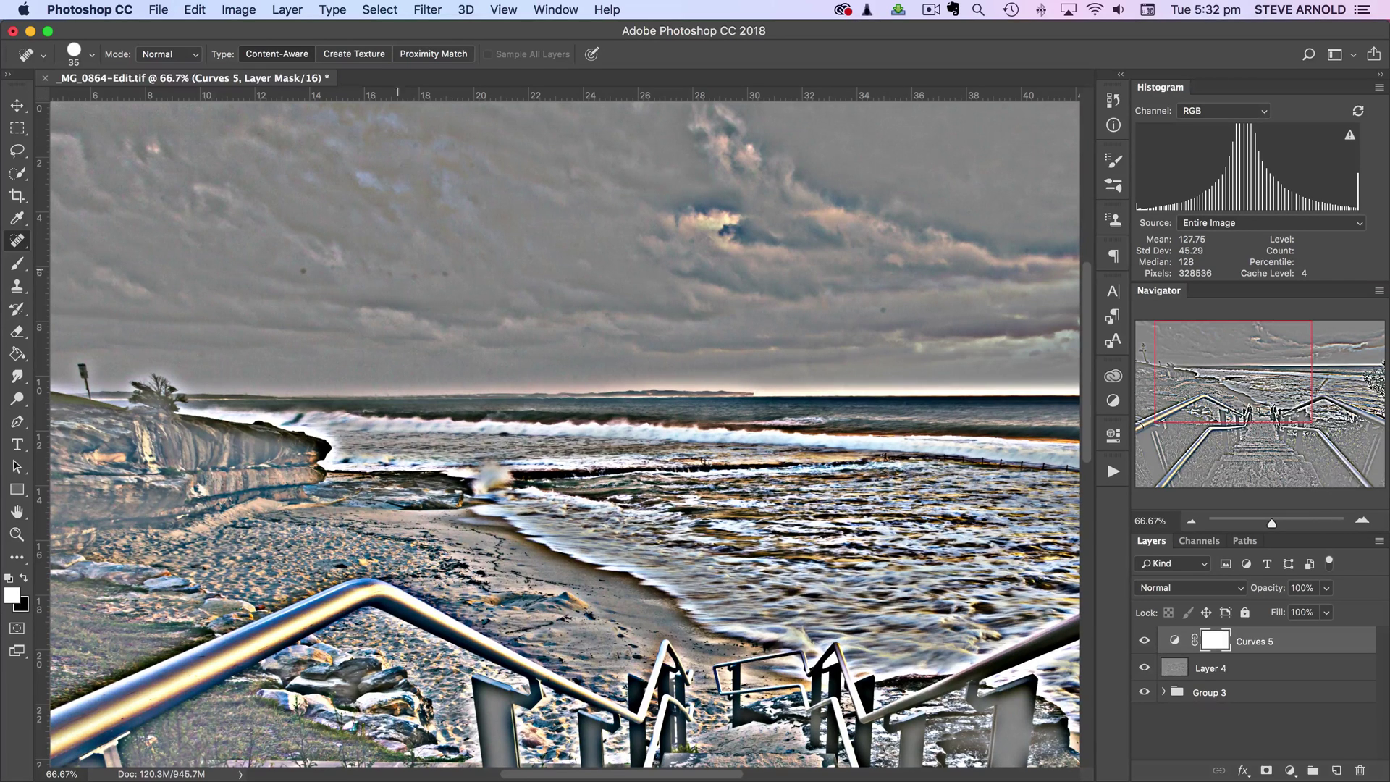
drag(1144, 667, 1144, 642)
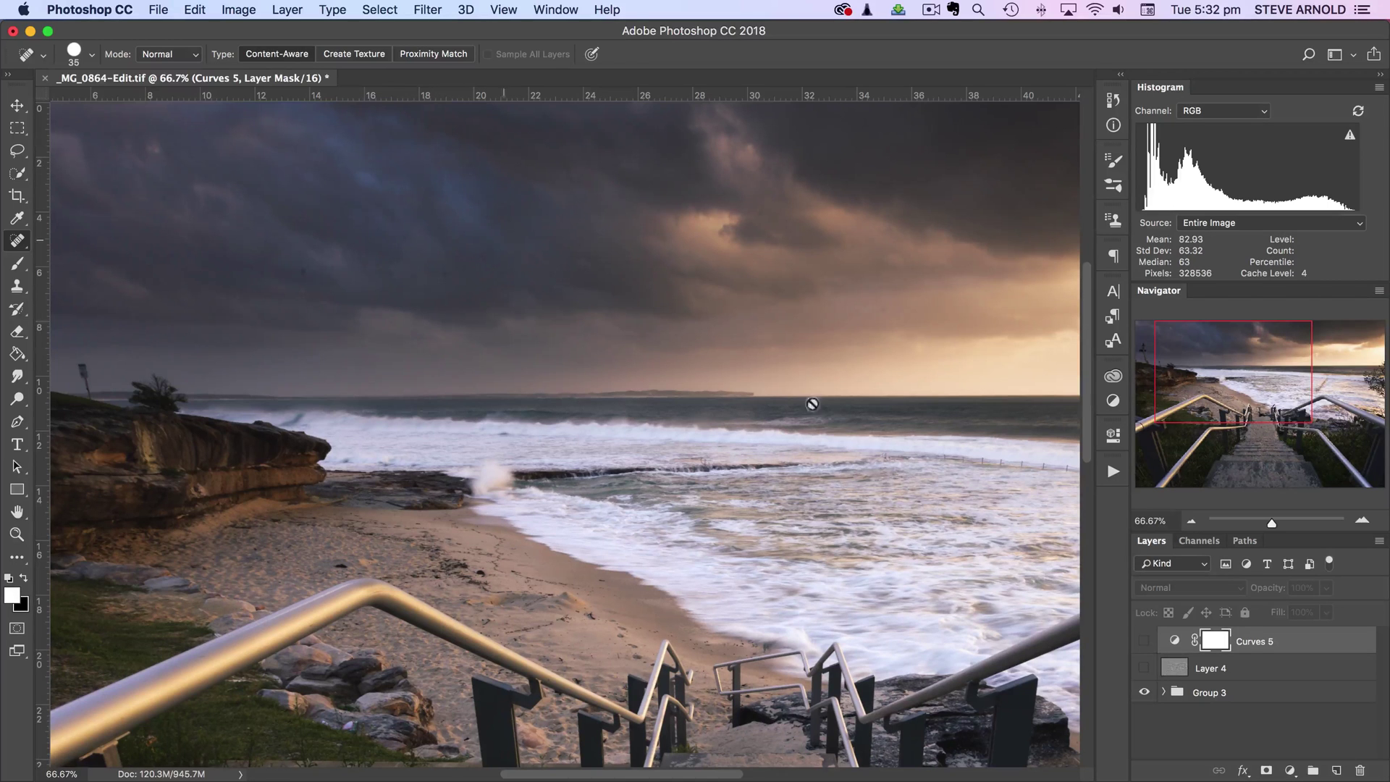
drag(1144, 641, 1145, 669)
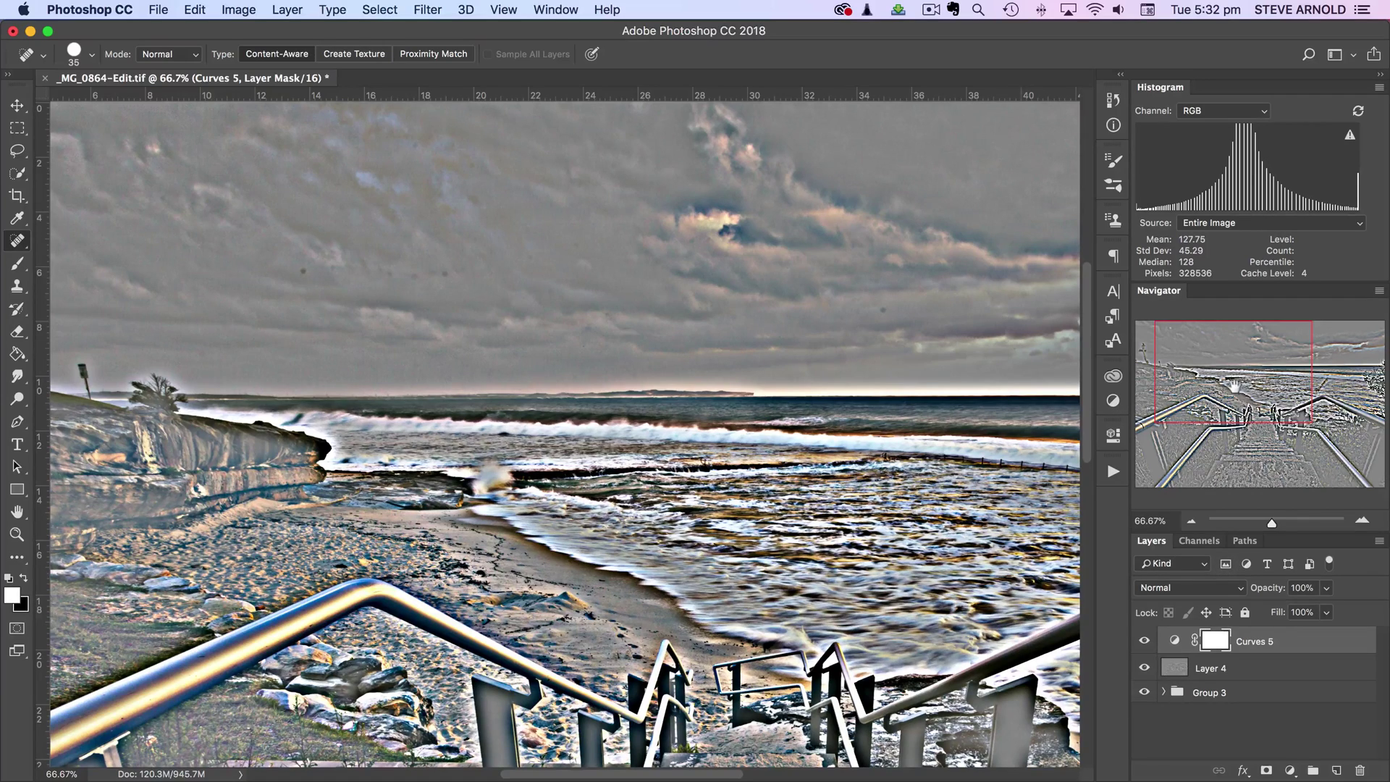
drag(1235, 385, 1299, 379)
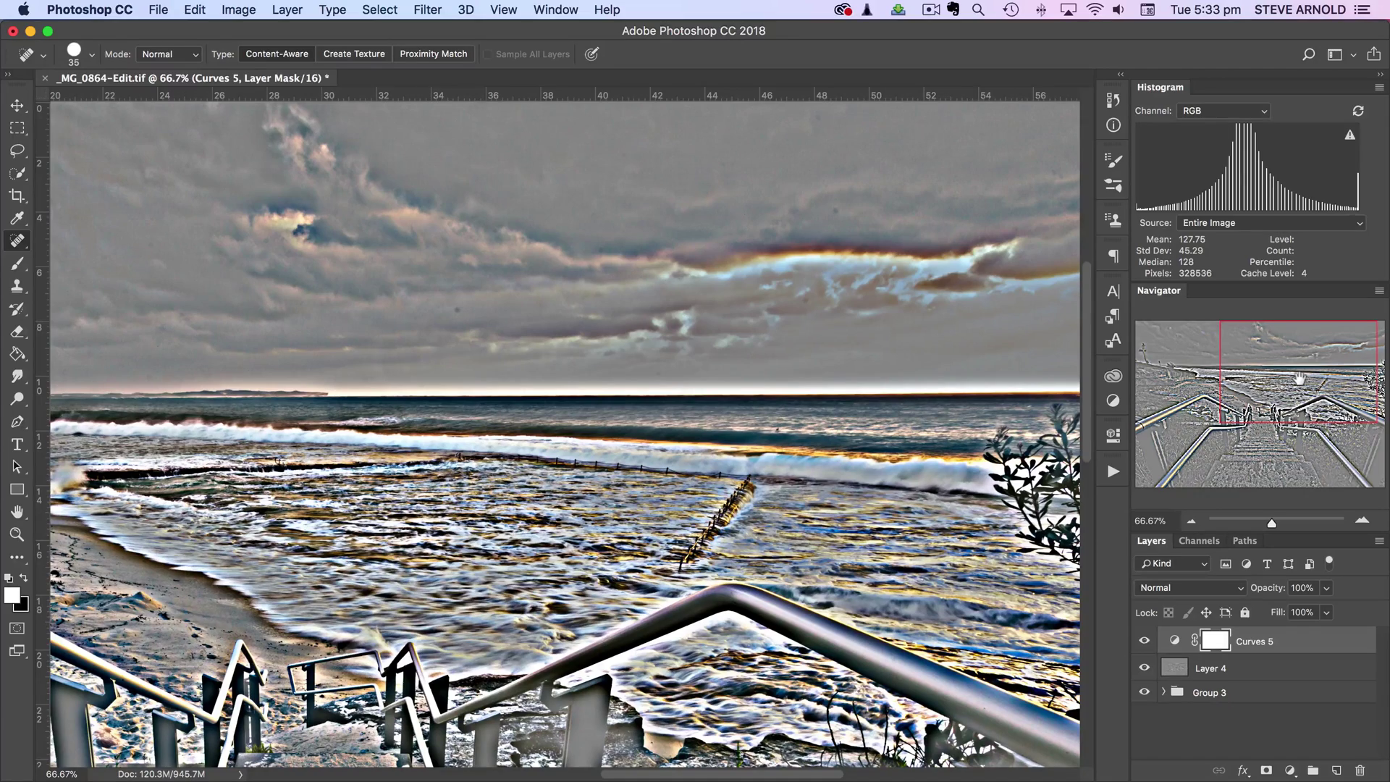
drag(1299, 379, 1214, 370)
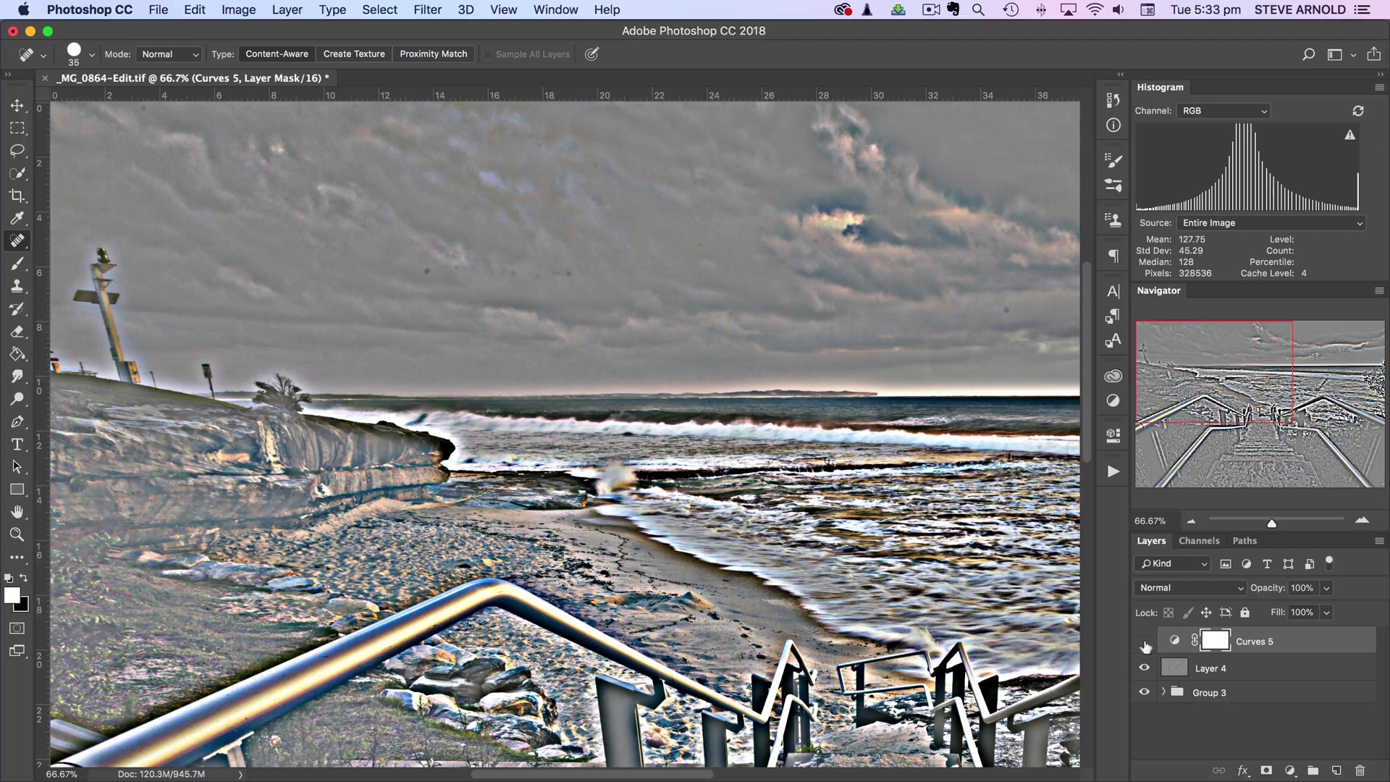
Hide Curves 5 and high-pass Layer 4, and make Group 3 active
click(1145, 641)
click(1145, 669)
click(1278, 695)
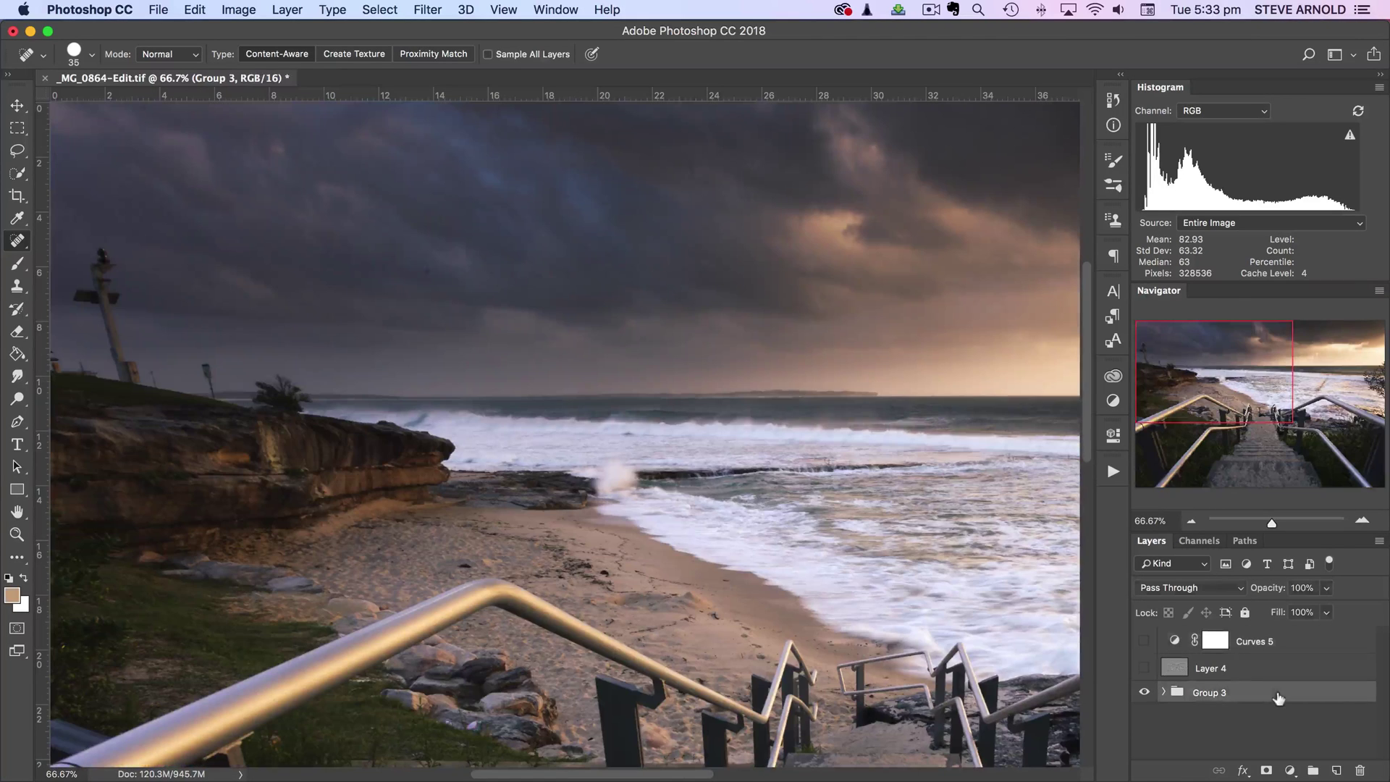
Select all, copy merged, and paste the natural image as new Layer 5
click(380, 10)
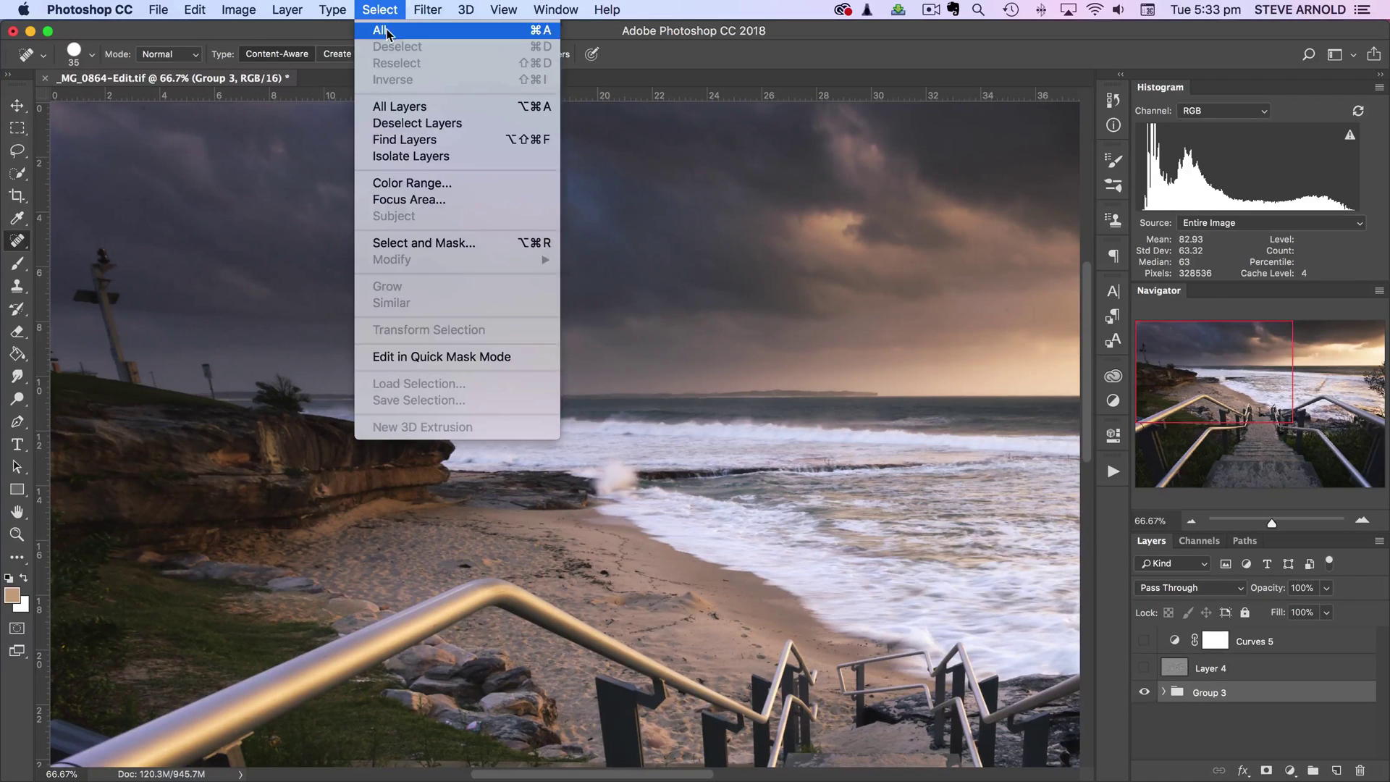
click(386, 30)
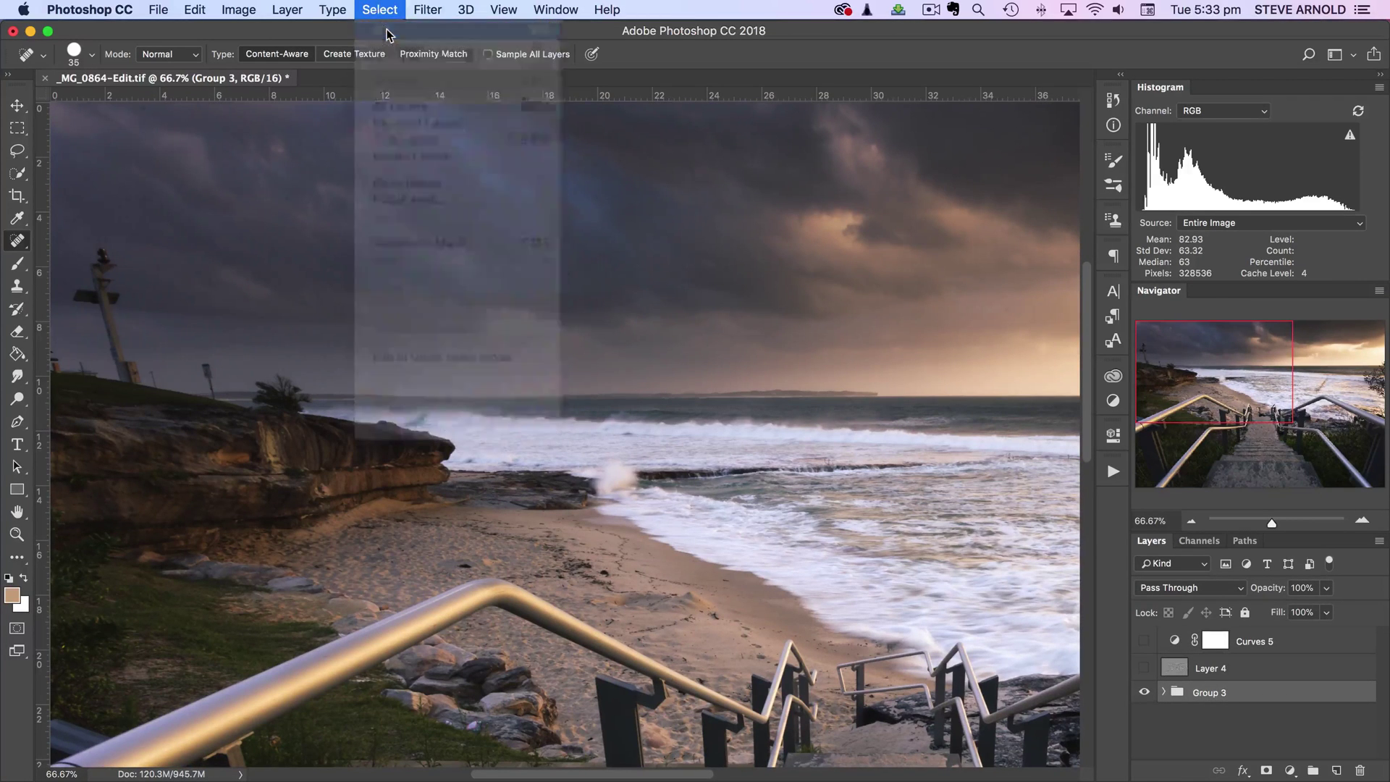
click(195, 9)
click(221, 145)
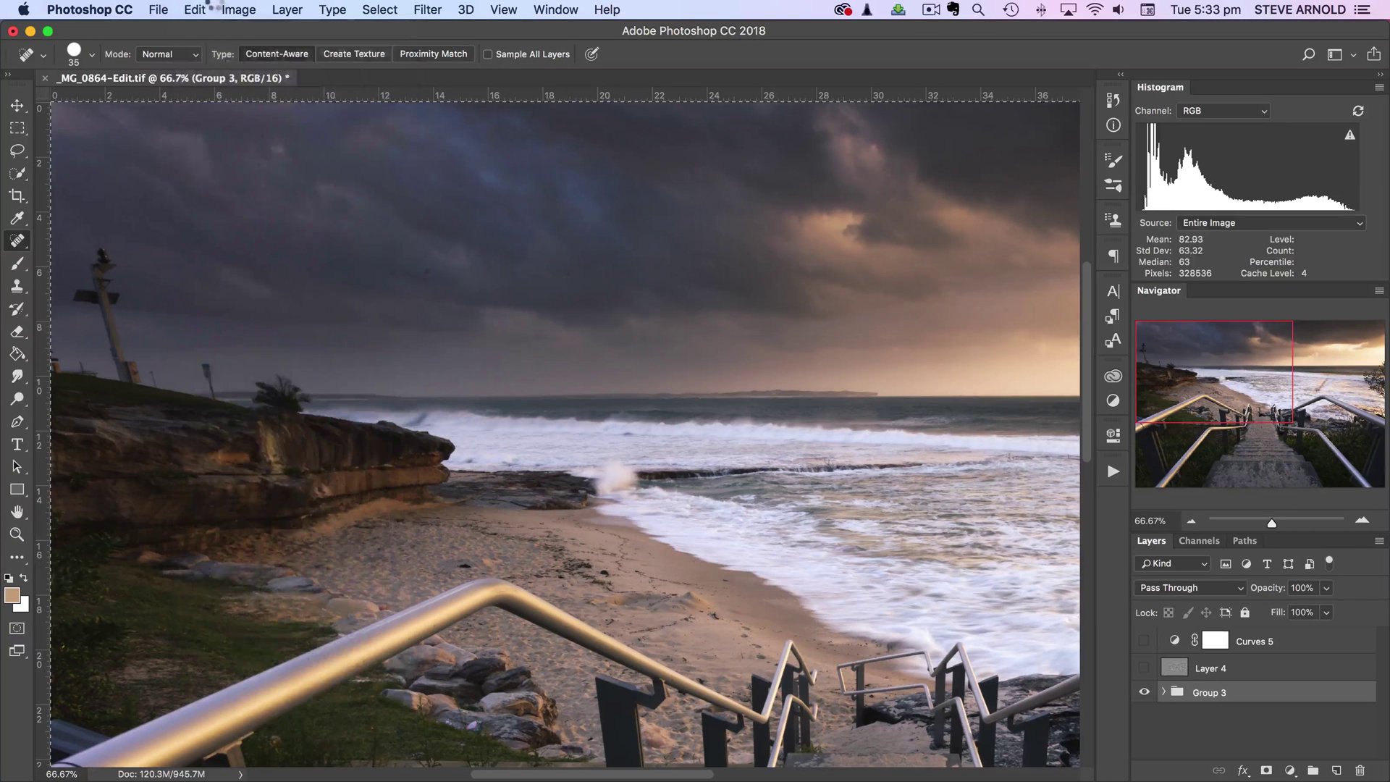
click(206, 10)
click(210, 168)
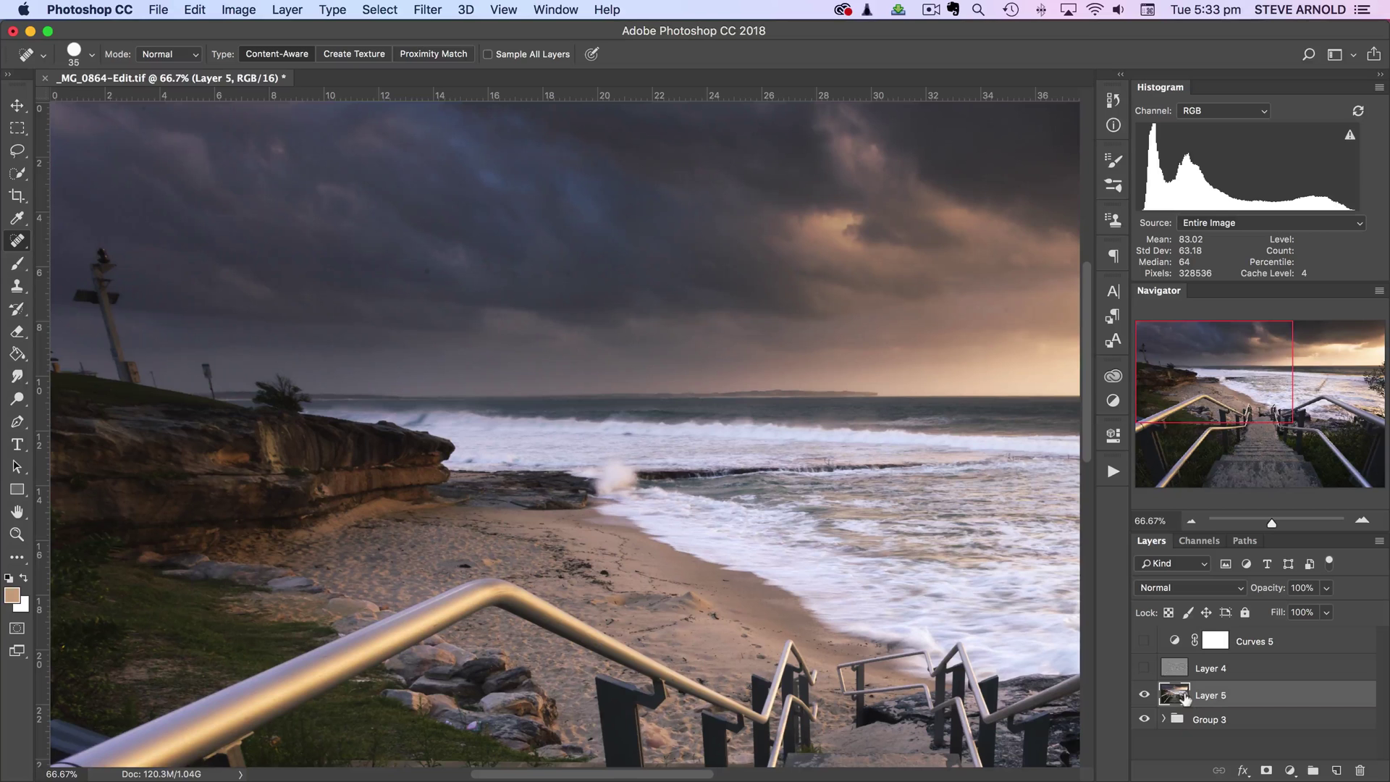
Show high-pass Layer 4 and Curves 5 again and choose the Spot Healing Brush
click(1144, 668)
click(1144, 641)
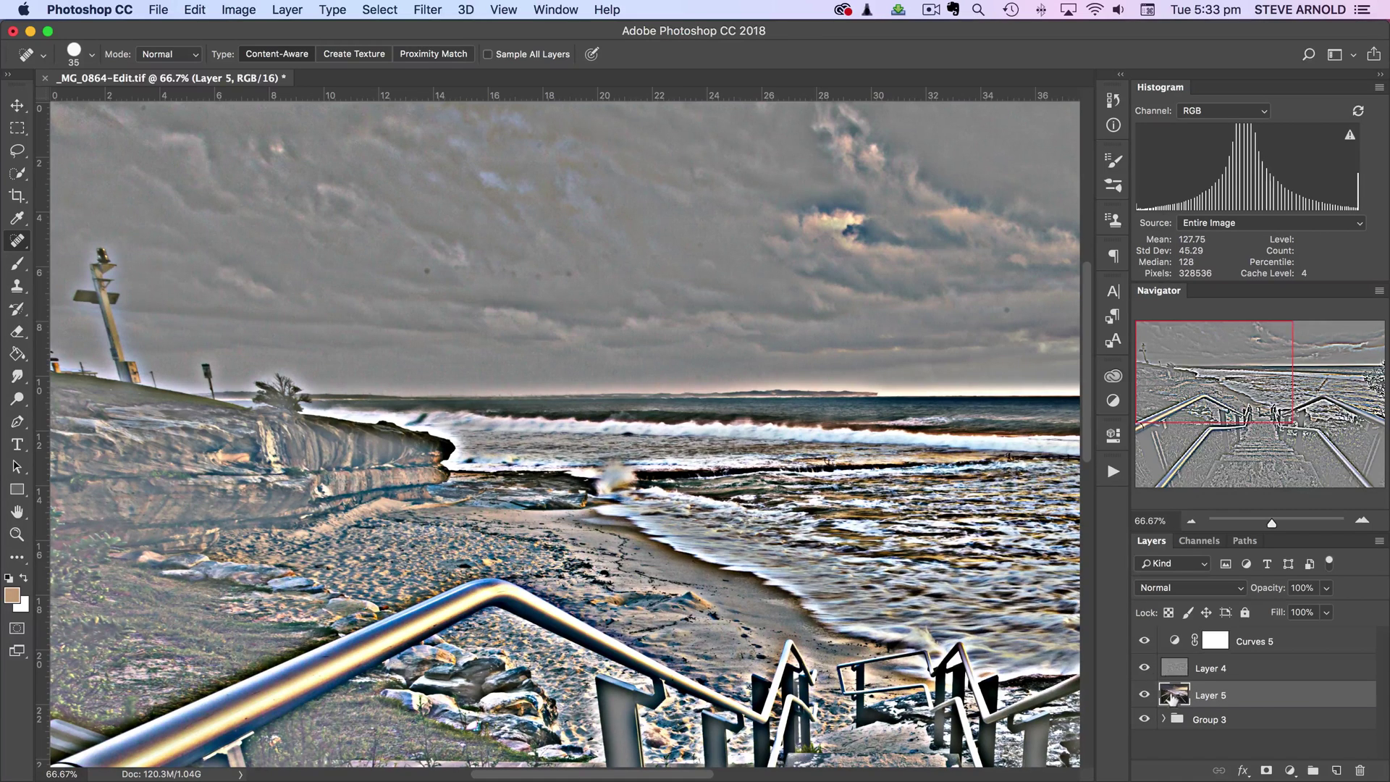
right_click(16, 241)
click(63, 241)
Hide Curves 5 and Layer 4, then toggle Layer 5 to compare healed versus original
drag(1144, 642, 1148, 669)
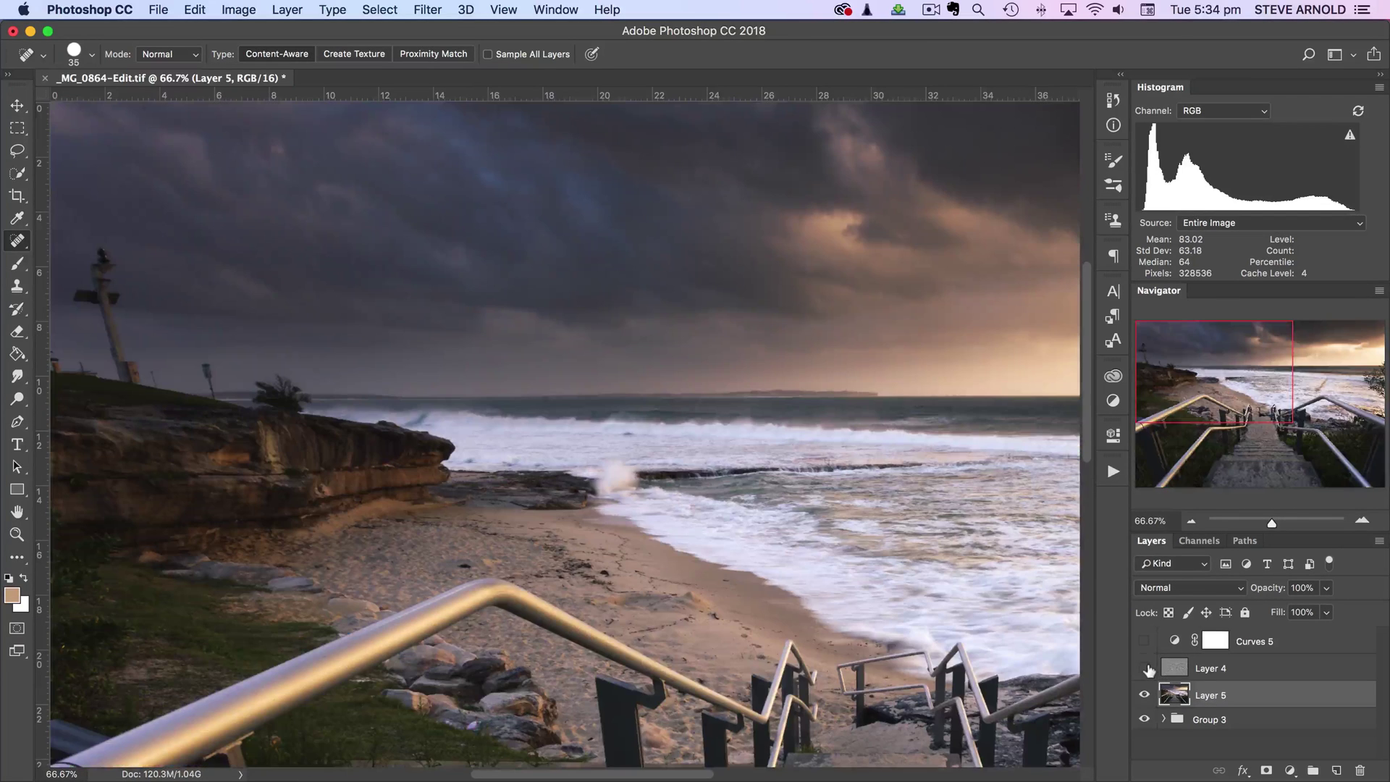
click(1149, 696)
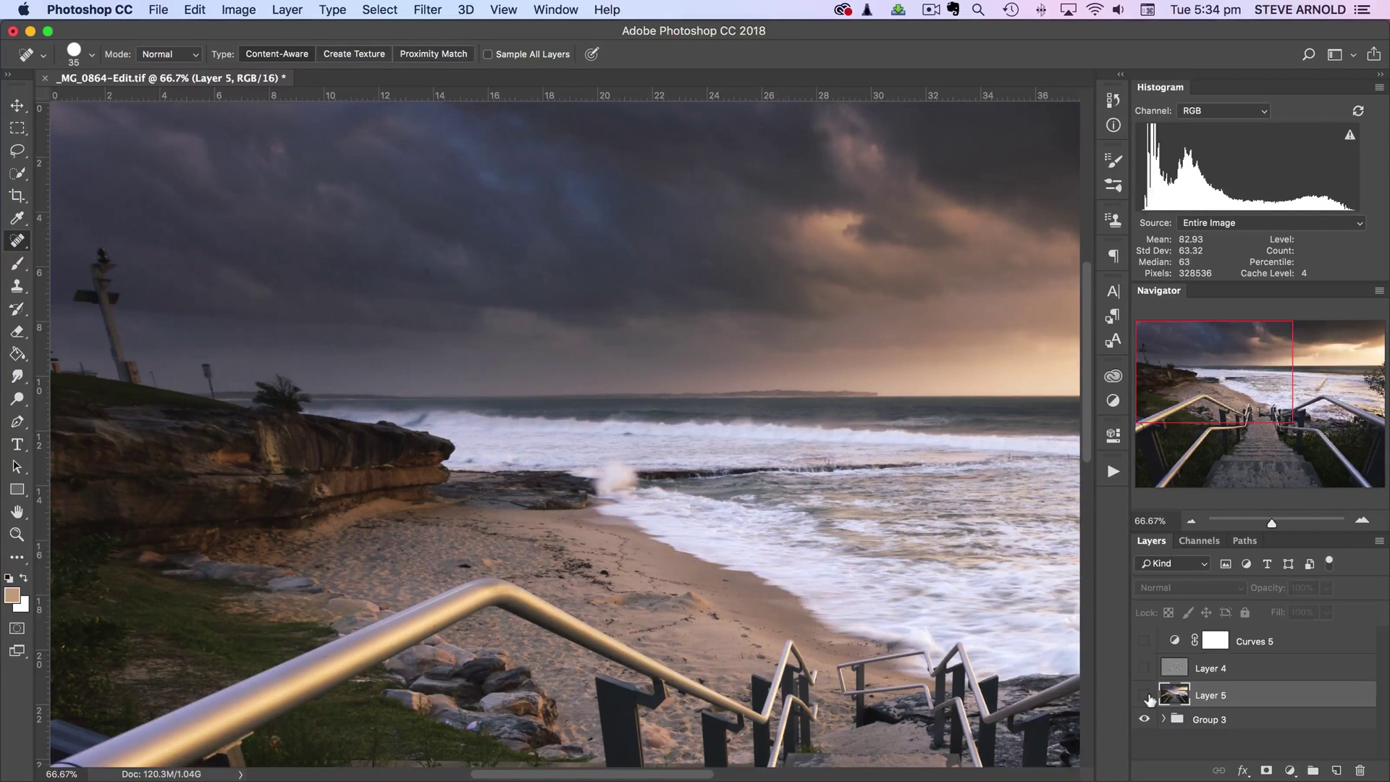
click(1148, 696)
click(1148, 697)
click(1149, 696)
click(1148, 697)
click(1148, 696)
click(1148, 696)
click(1148, 696)
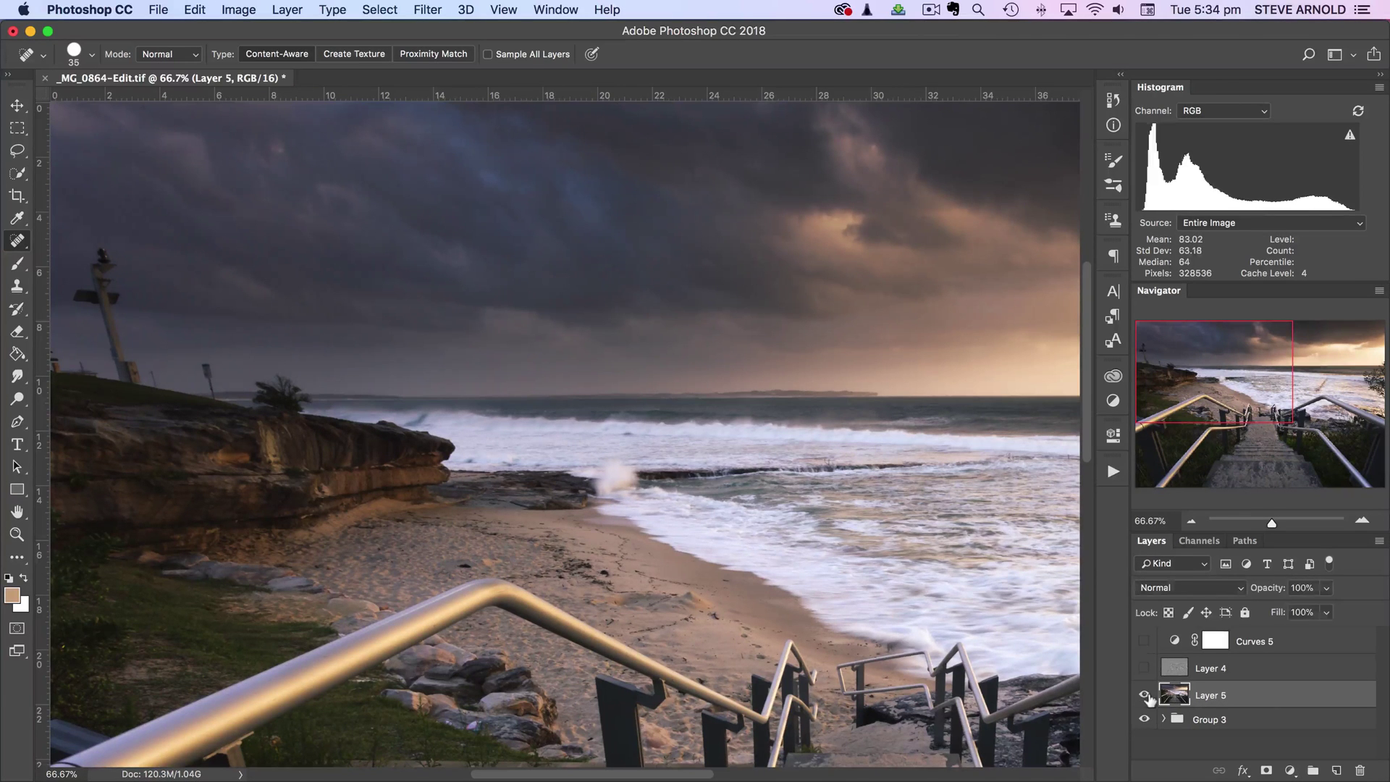